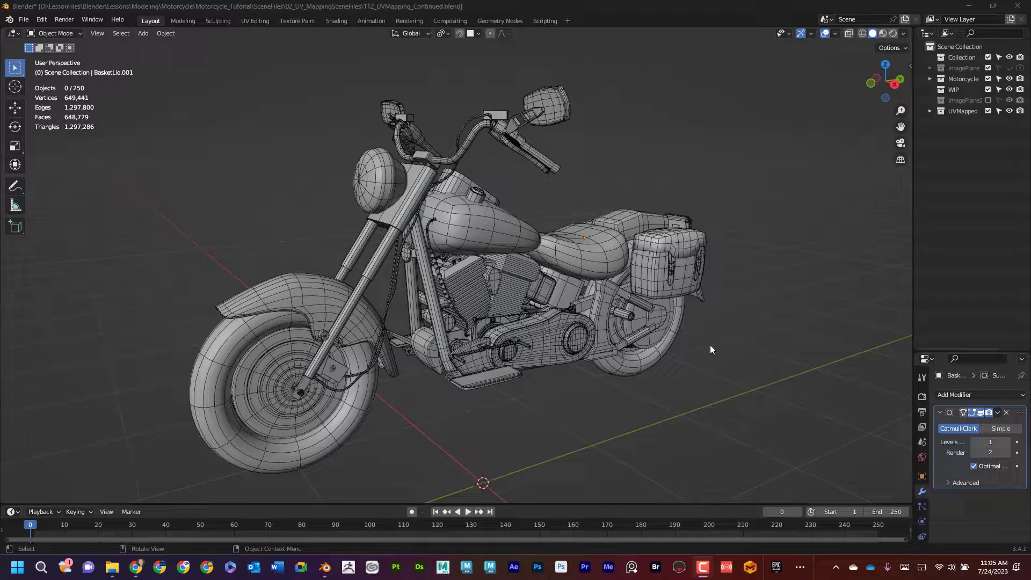
pyautogui.moveTo(701, 338)
pyautogui.mouseDown(button='middle')
pyautogui.moveTo(691, 340)
pyautogui.moveTo(723, 327)
pyautogui.moveTo(660, 340)
pyautogui.moveTo(708, 338)
pyautogui.mouseUp(button='middle')
pyautogui.moveTo(480, 316); pyautogui.dragTo(359, 299, button='middle')
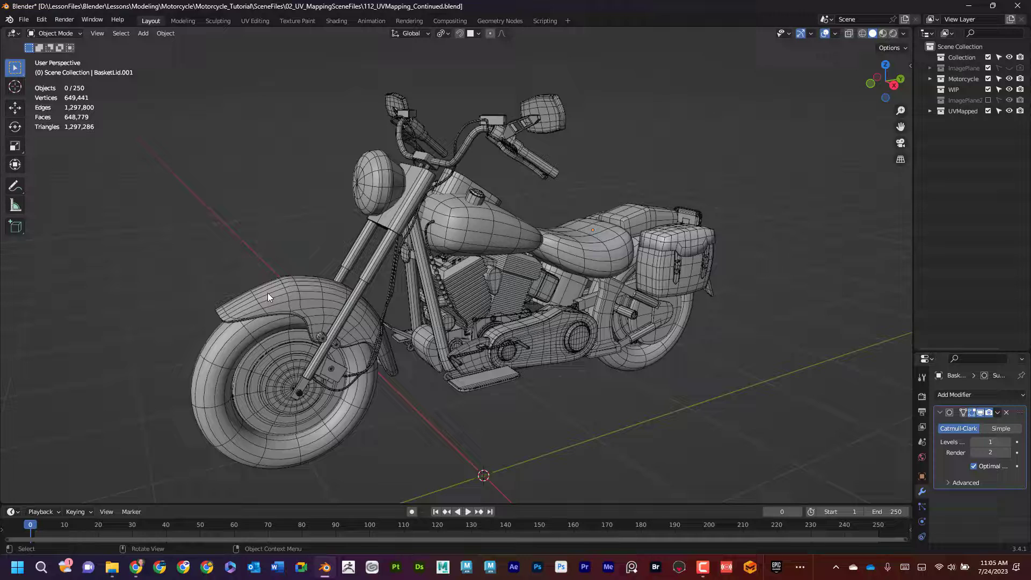
pyautogui.moveTo(376, 311); pyautogui.dragTo(311, 292, button='middle')
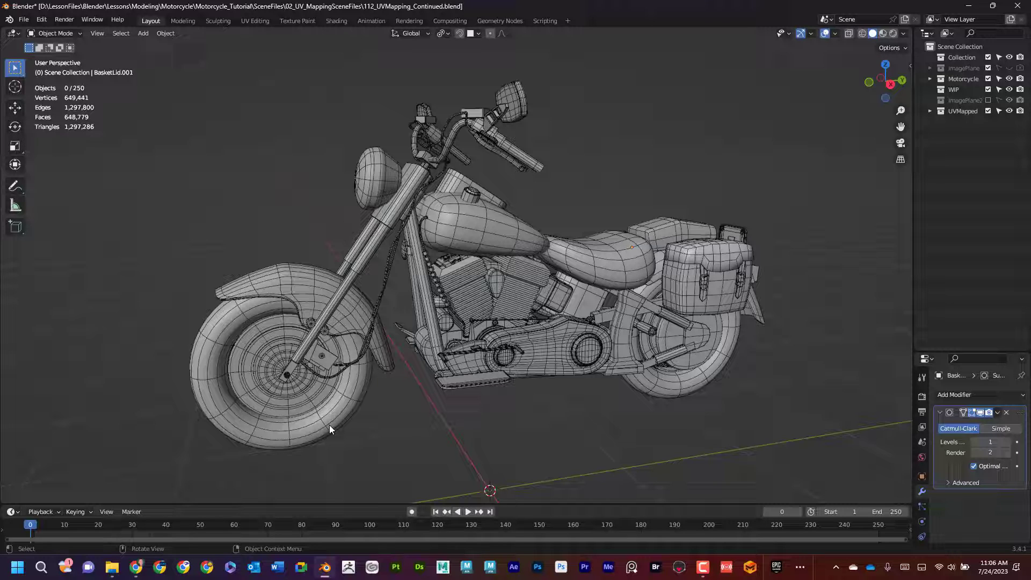
pyautogui.moveTo(408, 317)
pyautogui.mouseDown(button='middle')
pyautogui.moveTo(383, 303)
pyautogui.moveTo(417, 300)
pyautogui.moveTo(371, 304)
pyautogui.moveTo(395, 303)
pyautogui.mouseUp(button='middle')
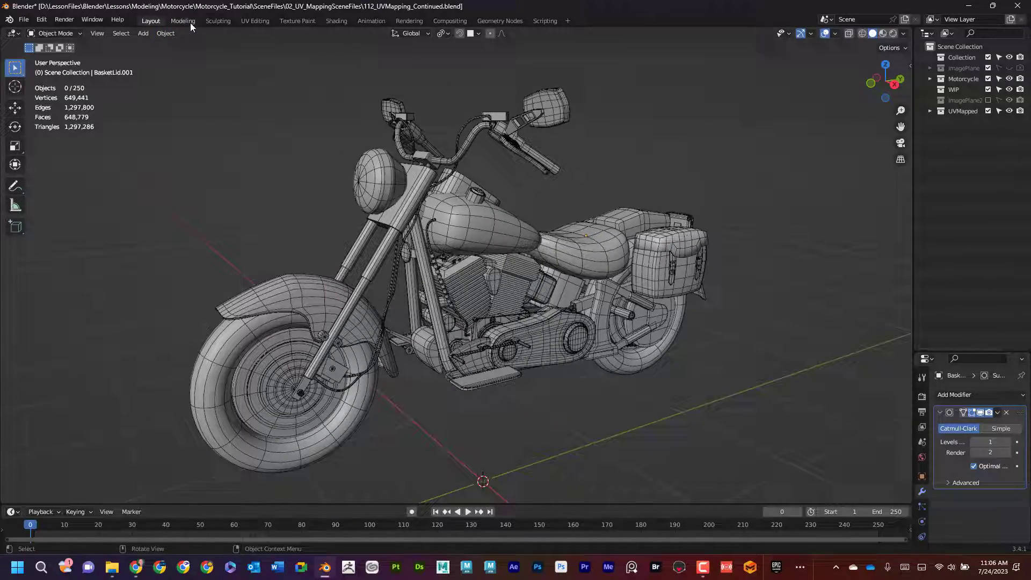
# Step: Switch to the UV Editing workspace to show the motorcycle beside the UV editor
pyautogui.click(256, 21)
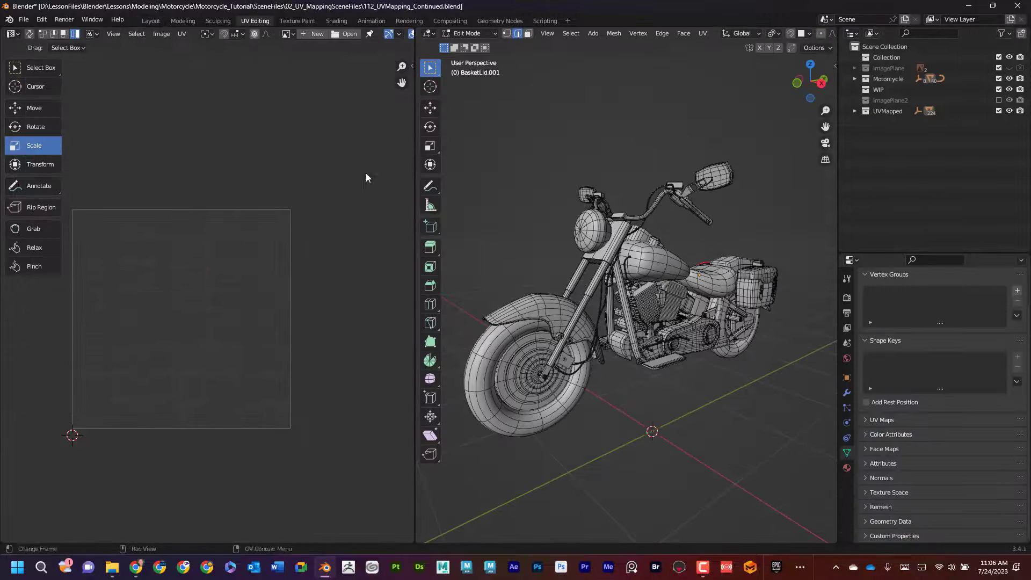
pyautogui.moveTo(702, 241); pyautogui.dragTo(553, 212, button='middle')
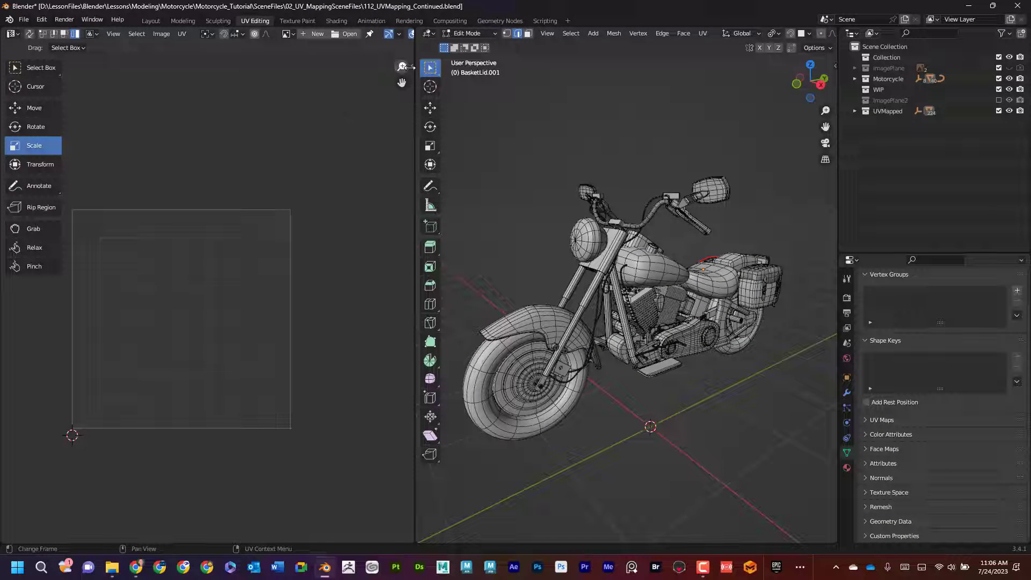
# Step: Look up the TexTools add-on in the preferences by searching for "text", and close the preferences
pyautogui.click(42, 20)
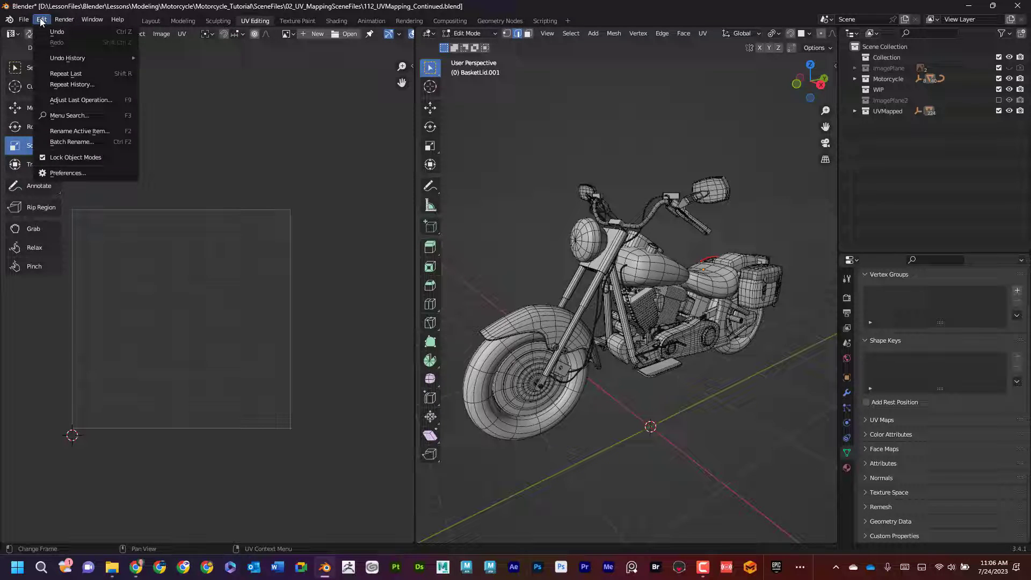
pyautogui.click(84, 174)
pyautogui.moveTo(203, 33); pyautogui.dragTo(421, 72)
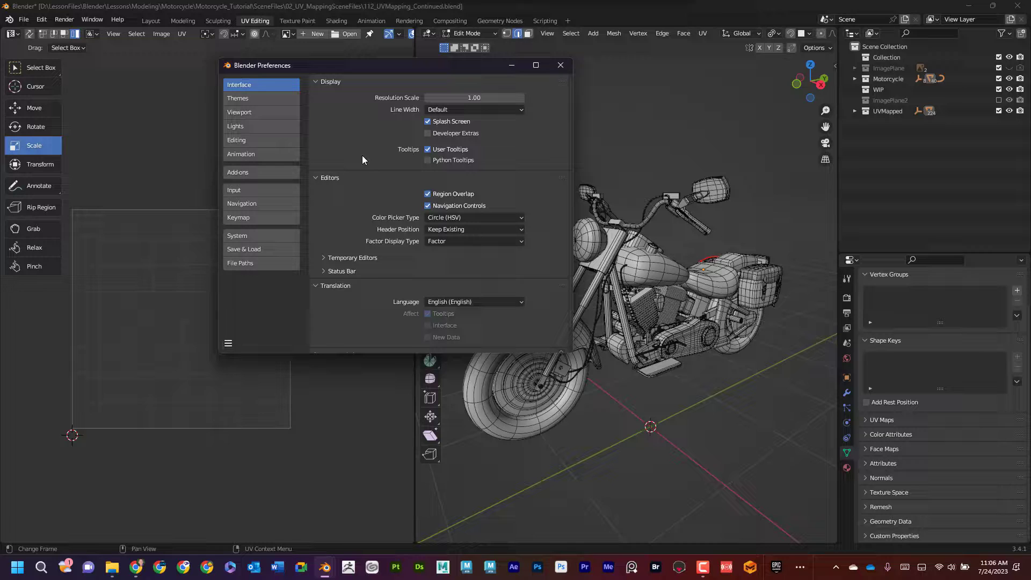
pyautogui.click(244, 174)
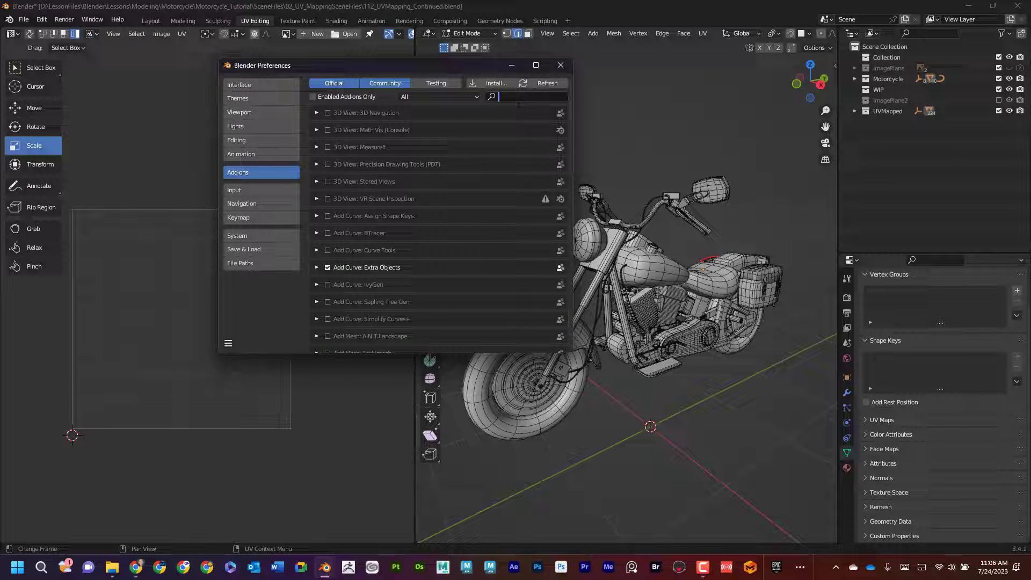
pyautogui.write('text')
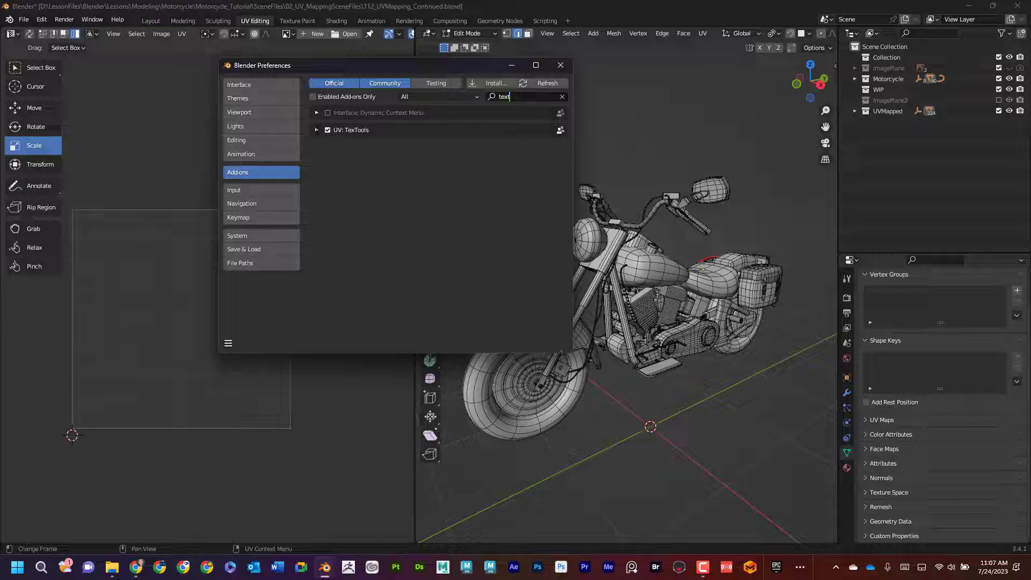
pyautogui.click(560, 65)
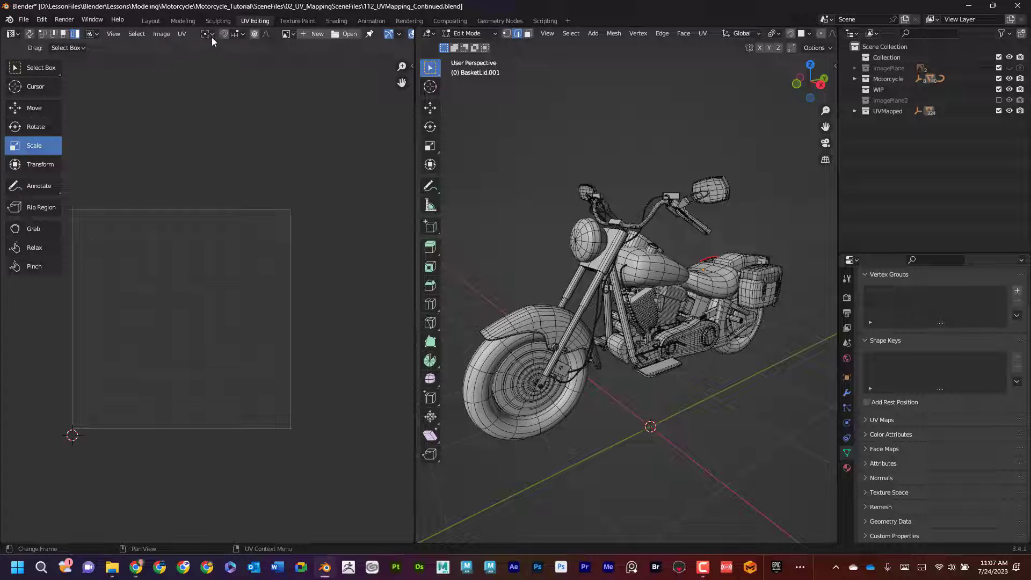
# Step: Show the TexTools tools in the UV editor's sidebar, widen the editor slightly and keep the Color ID section expanded
pyautogui.click(412, 65)
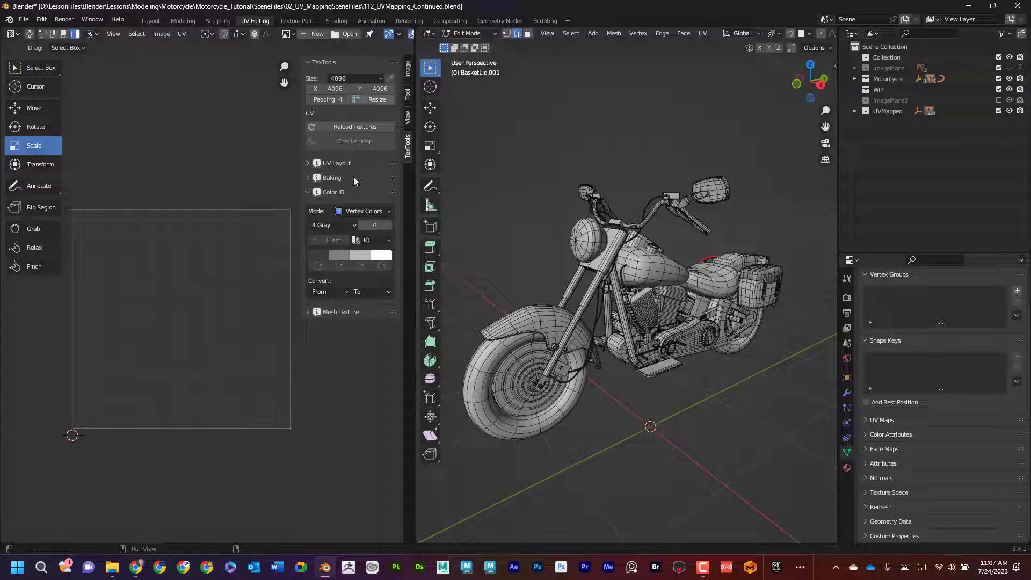
pyautogui.click(408, 70)
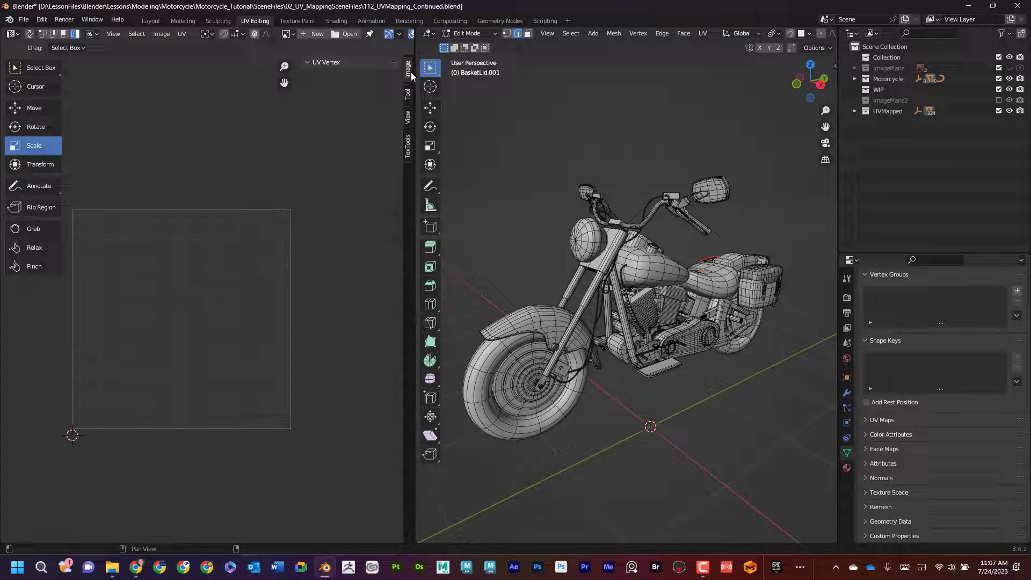
pyautogui.click(407, 151)
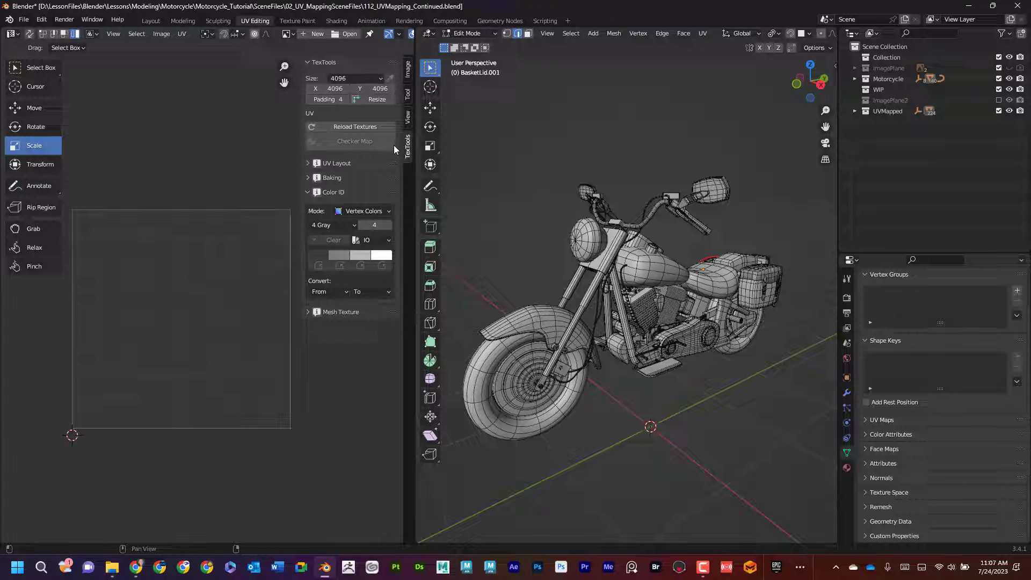
pyautogui.moveTo(414, 161); pyautogui.dragTo(431, 161)
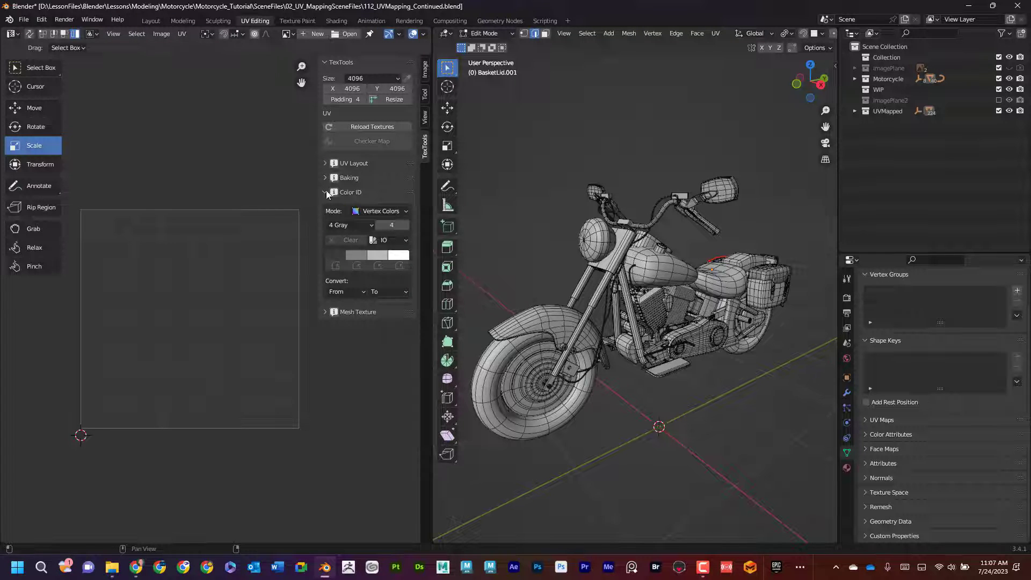
pyautogui.click(327, 192)
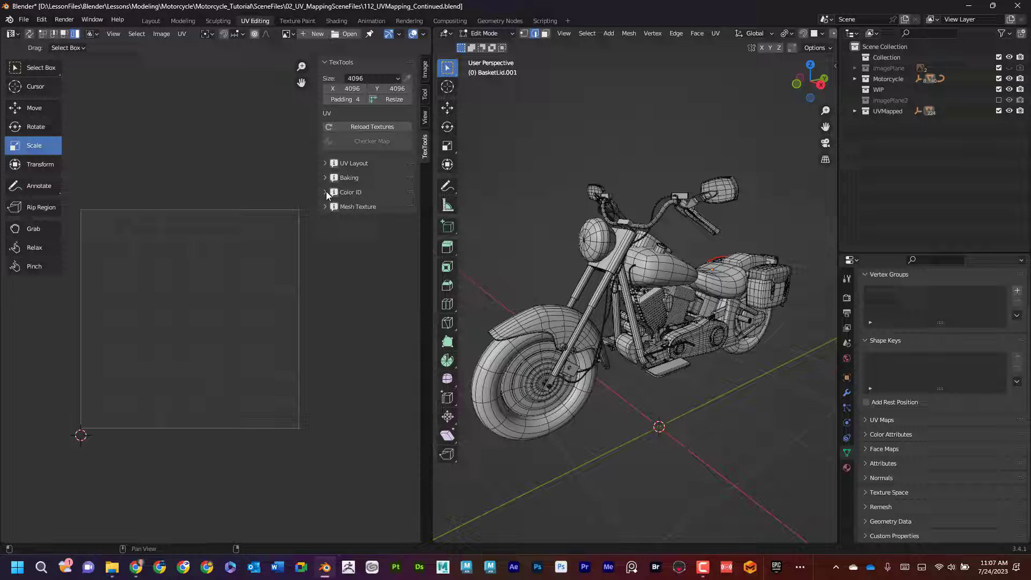
pyautogui.click(325, 193)
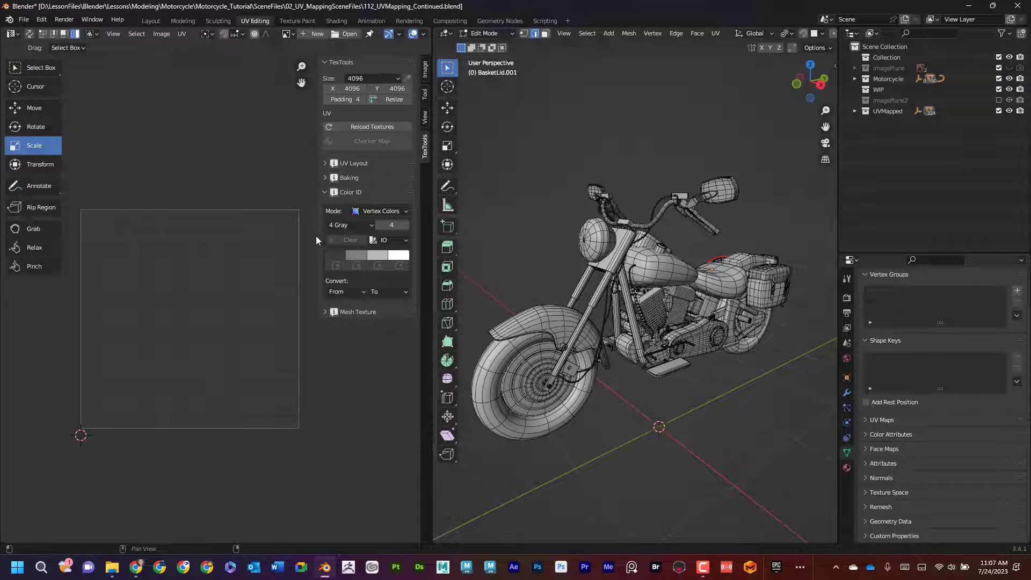
# Step: Try the Materials mode for Color ID and return it to Vertex Colors
pyautogui.click(376, 211)
pyautogui.click(377, 220)
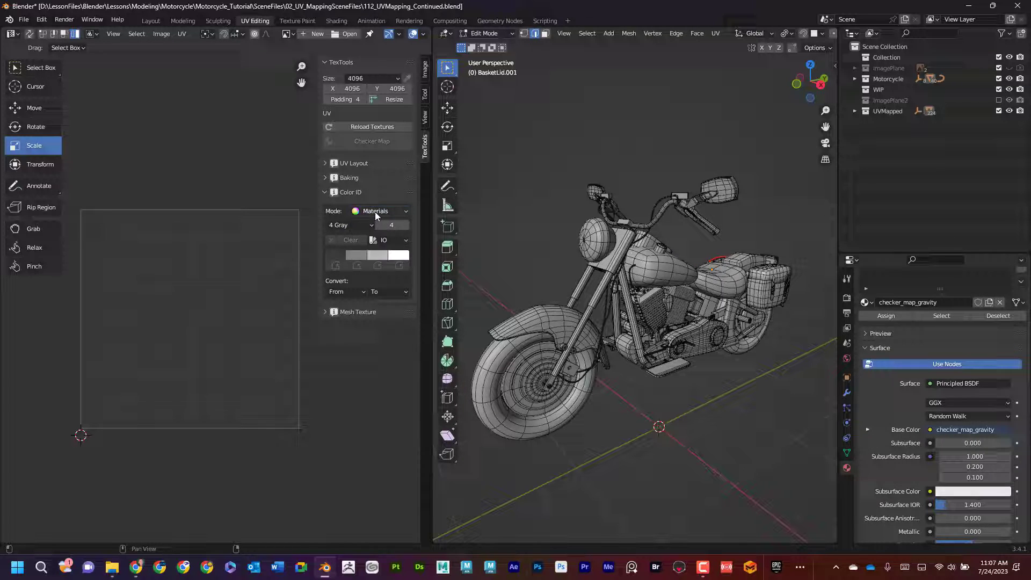
pyautogui.click(374, 211)
pyautogui.click(376, 234)
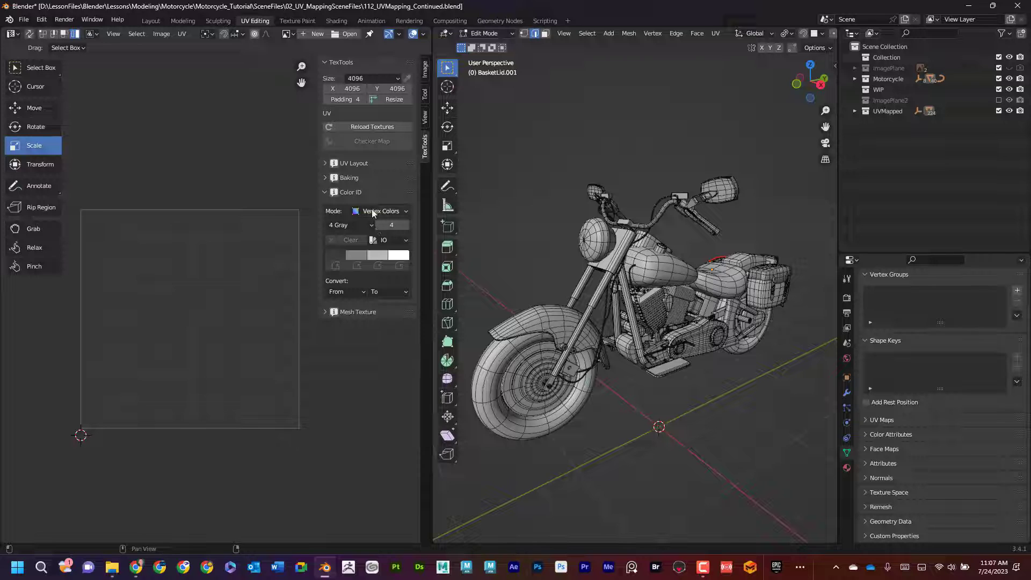
pyautogui.click(373, 213)
pyautogui.click(377, 235)
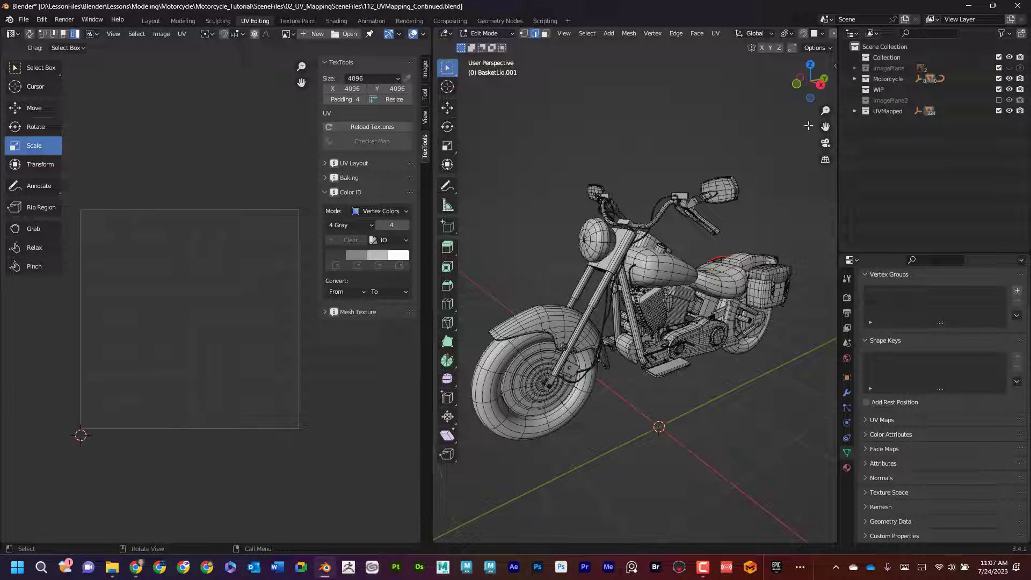
# Step: Resize the editor areas to enlarge the 3D viewport, and check its viewport shading options
pyautogui.moveTo(838, 130); pyautogui.dragTo(982, 111)
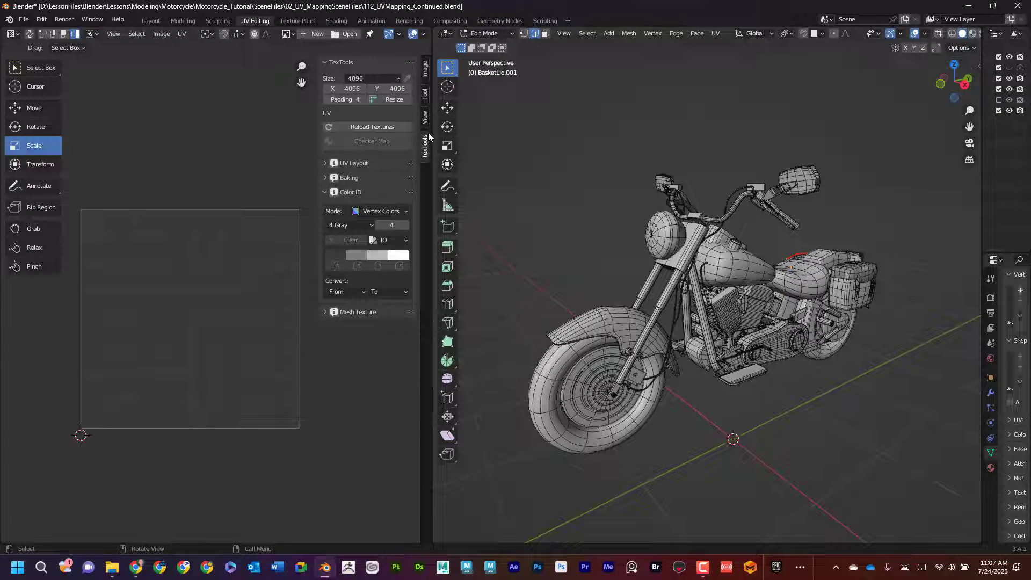
pyautogui.moveTo(431, 135); pyautogui.dragTo(347, 124)
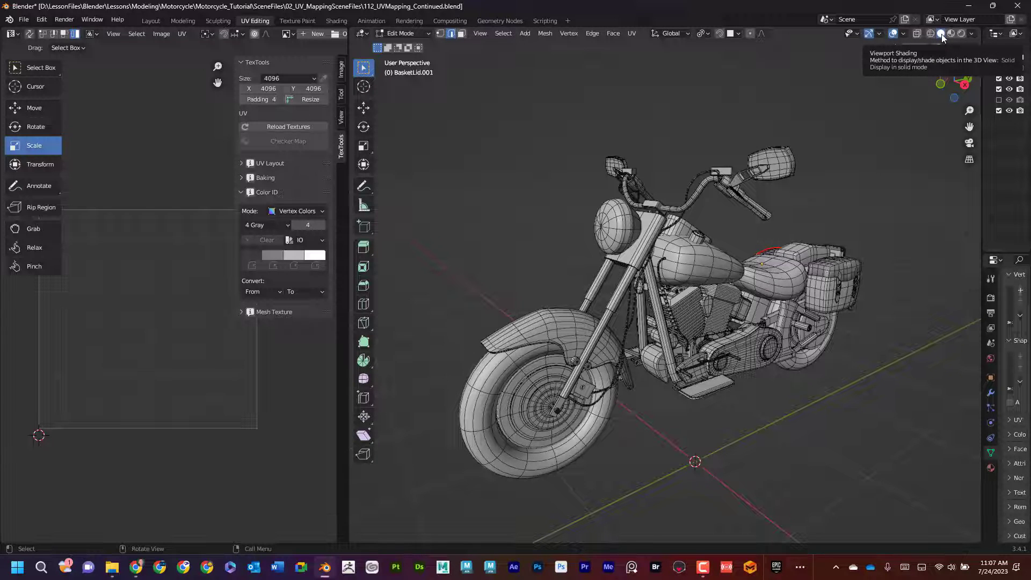
pyautogui.click(972, 33)
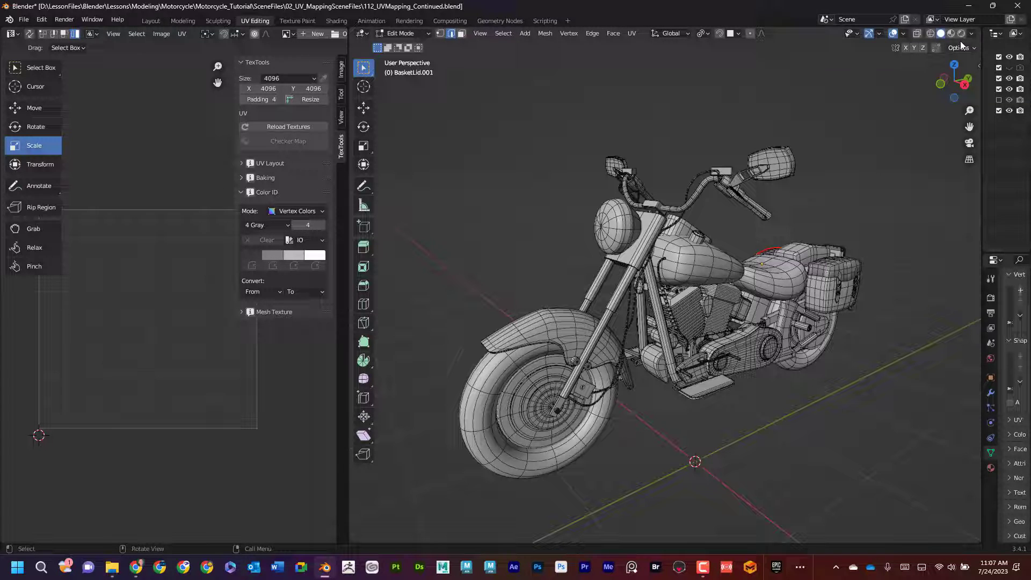
pyautogui.moveTo(983, 58); pyautogui.dragTo(968, 58)
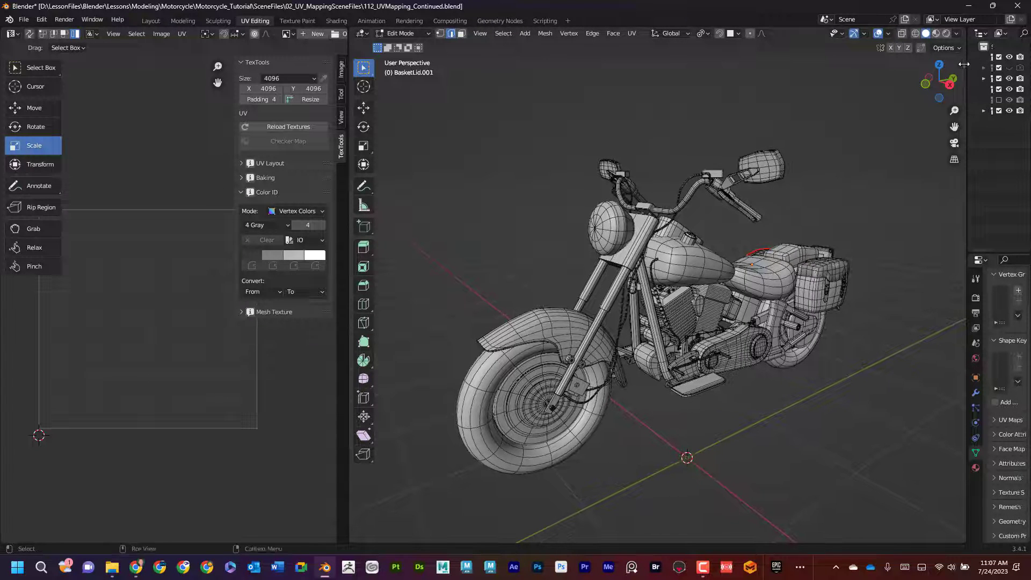
pyautogui.moveTo(346, 189); pyautogui.dragTo(403, 189)
# Step: Change to Object Mode and select the motorcycle's front frame
pyautogui.moveTo(609, 235)
pyautogui.mouseDown(button='middle')
pyautogui.moveTo(641, 243)
pyautogui.moveTo(613, 245)
pyautogui.mouseUp(button='middle')
pyautogui.scroll(4, 621, 231)
pyautogui.scroll(-2, 676, 241)
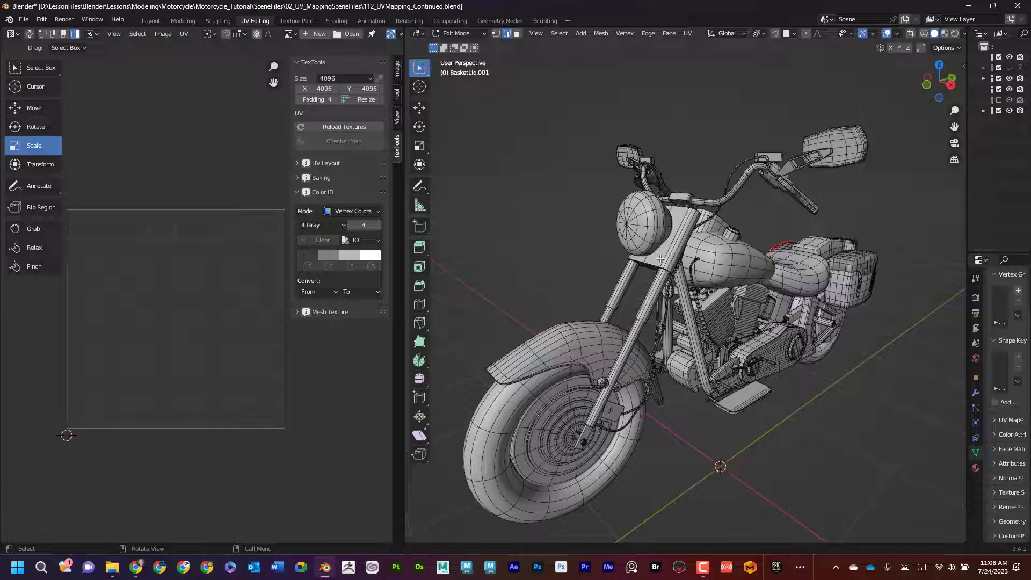
pyautogui.press('Tab')
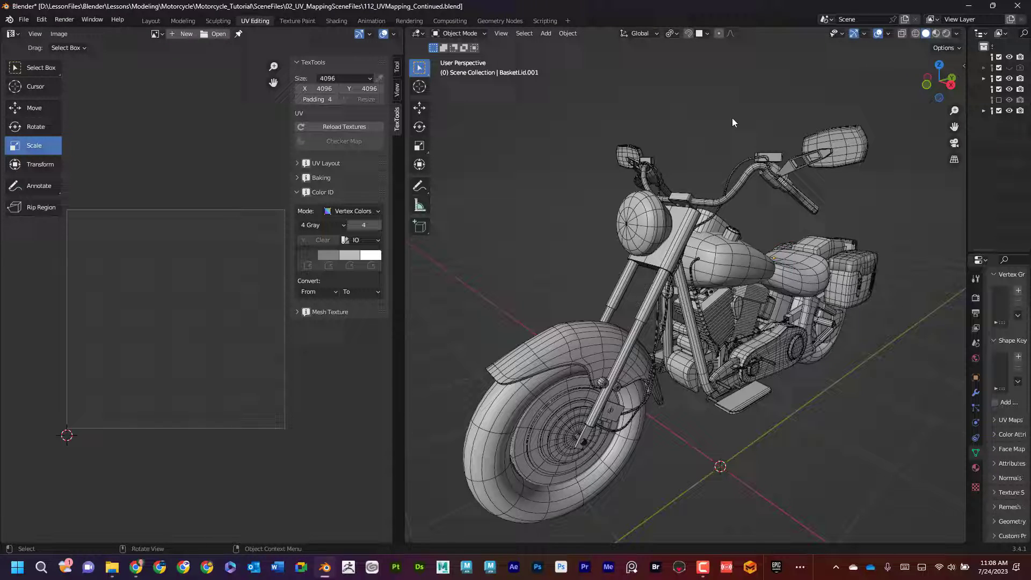
pyautogui.click(680, 255)
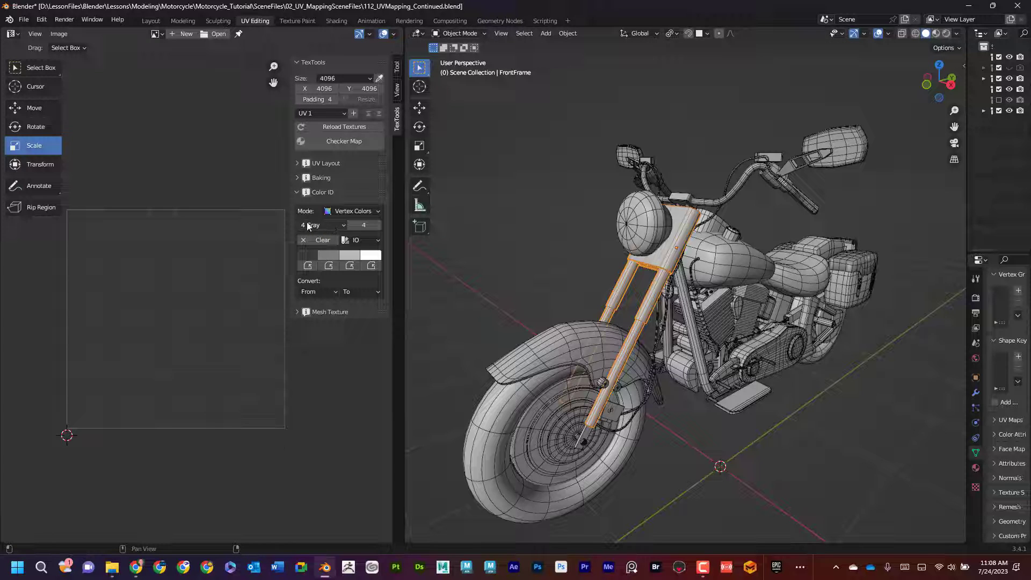
# Step: Set the Color ID palette to the 4 Gray preset and increase its color count to 10
pyautogui.click(332, 225)
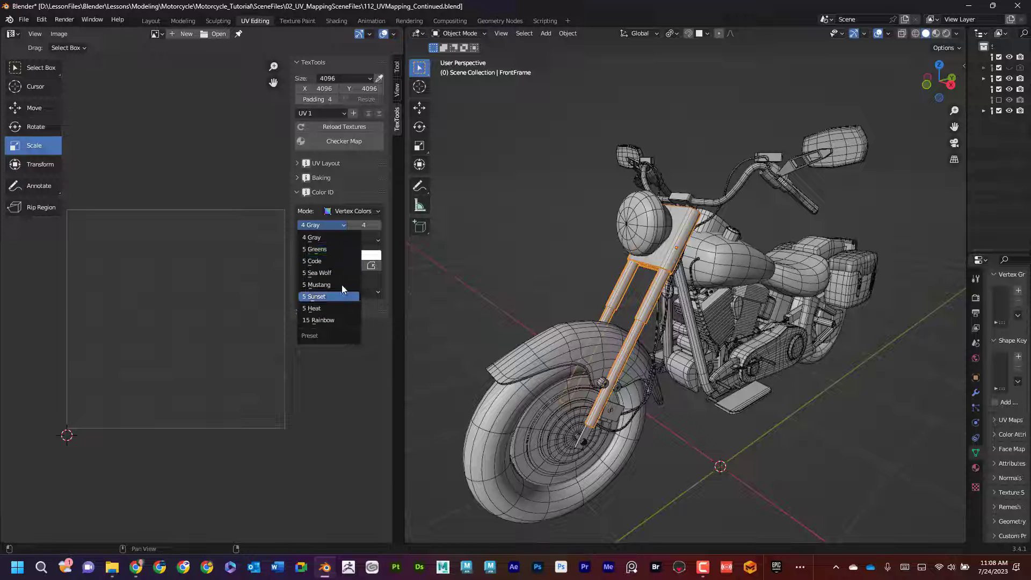
pyautogui.click(337, 239)
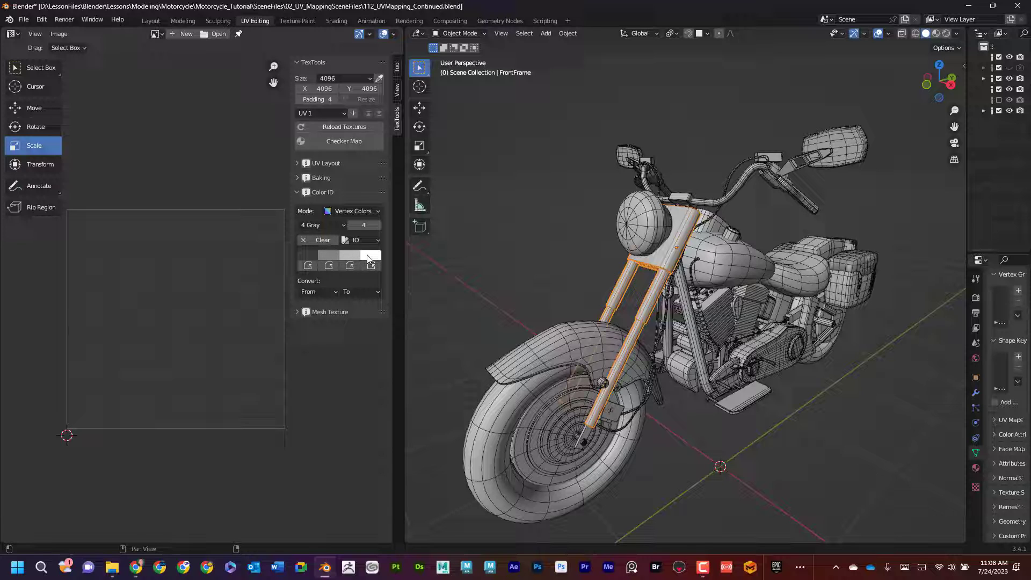
pyautogui.click(379, 225)
pyautogui.click(378, 225)
pyautogui.click(379, 225)
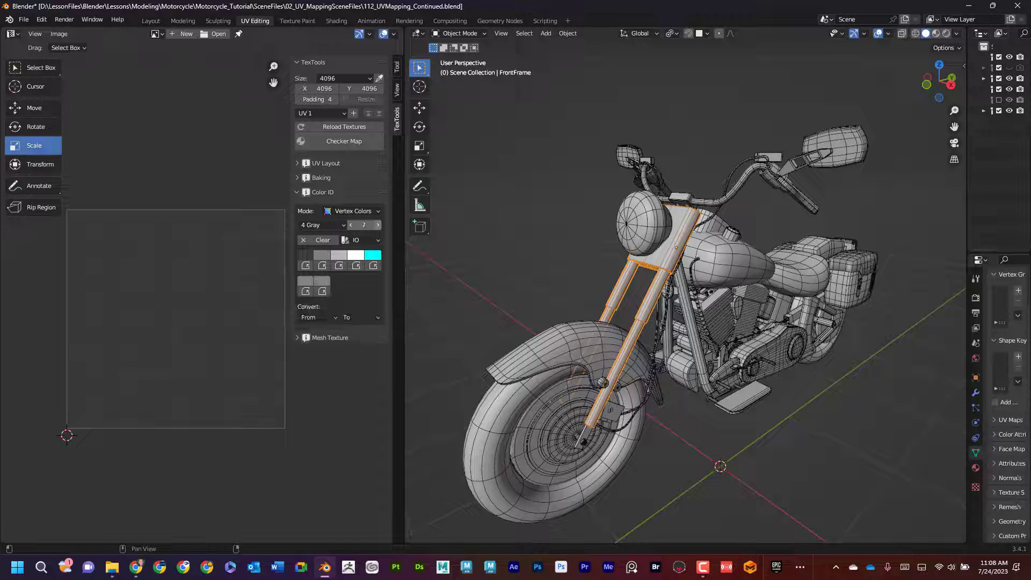
pyautogui.click(378, 225)
pyautogui.click(379, 225)
pyautogui.click(379, 225)
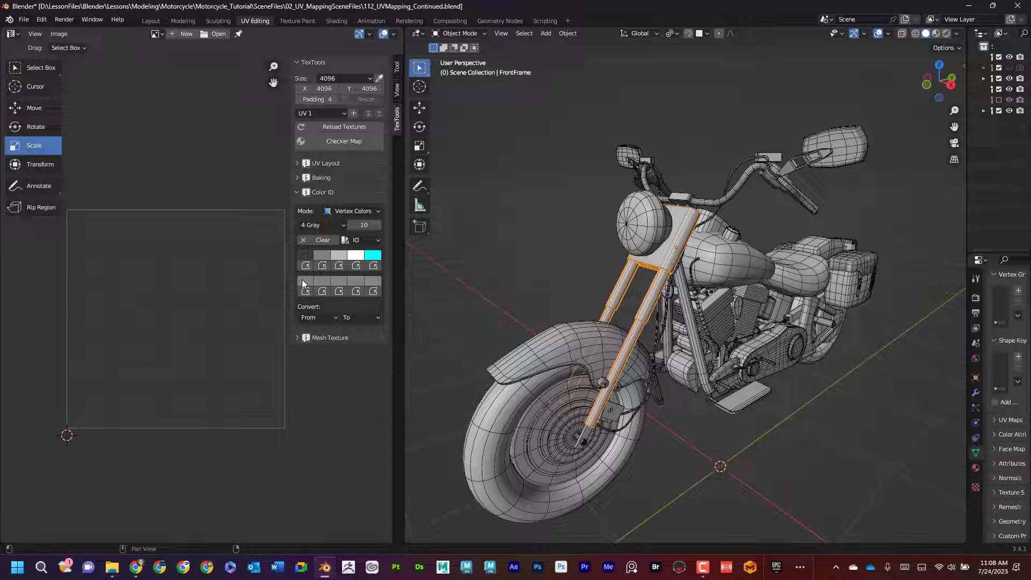
# Step: Change the sixth Color ID swatch to dark blue and assign it to the front frame
pyautogui.click(302, 280)
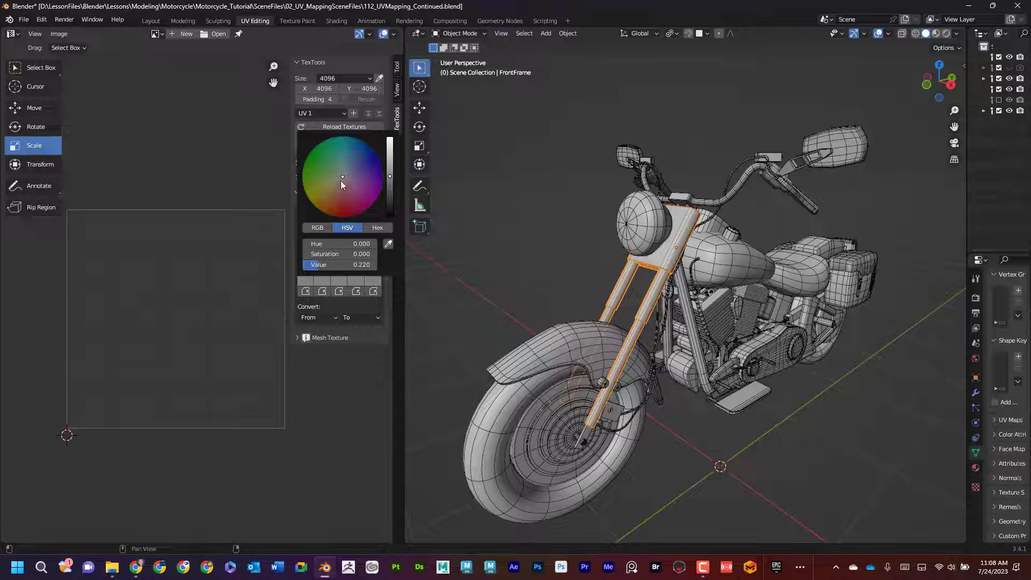
pyautogui.click(377, 156)
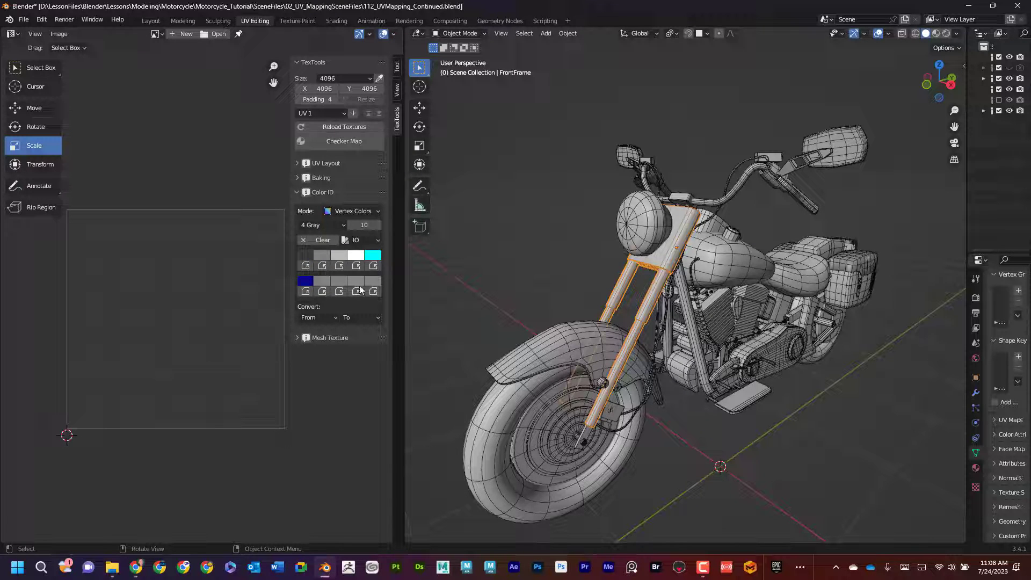
pyautogui.click(305, 291)
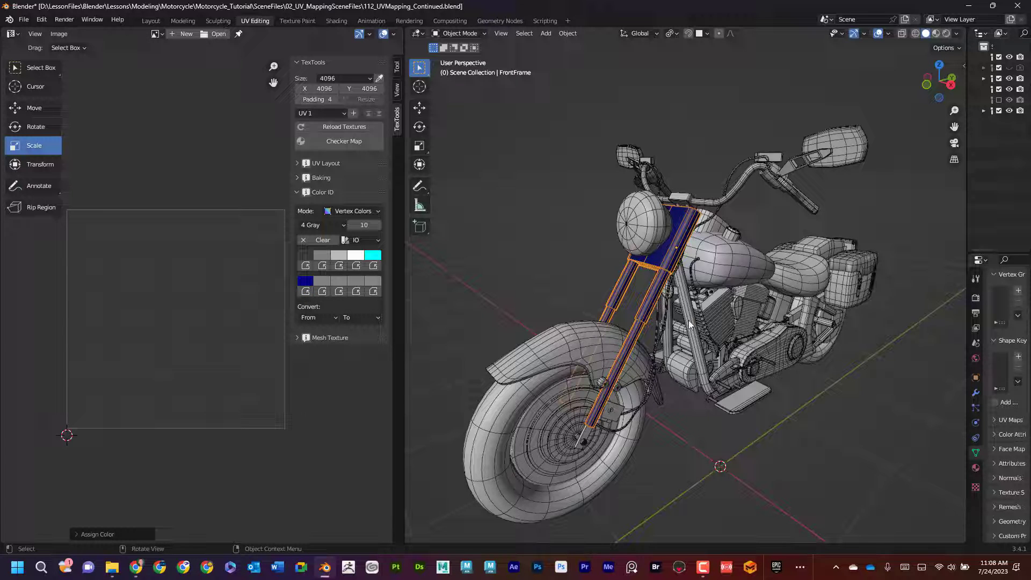
# Step: Assign the dark blue Color ID to the motorcycle's main frame and clear the selection
pyautogui.click(689, 324)
pyautogui.click(305, 291)
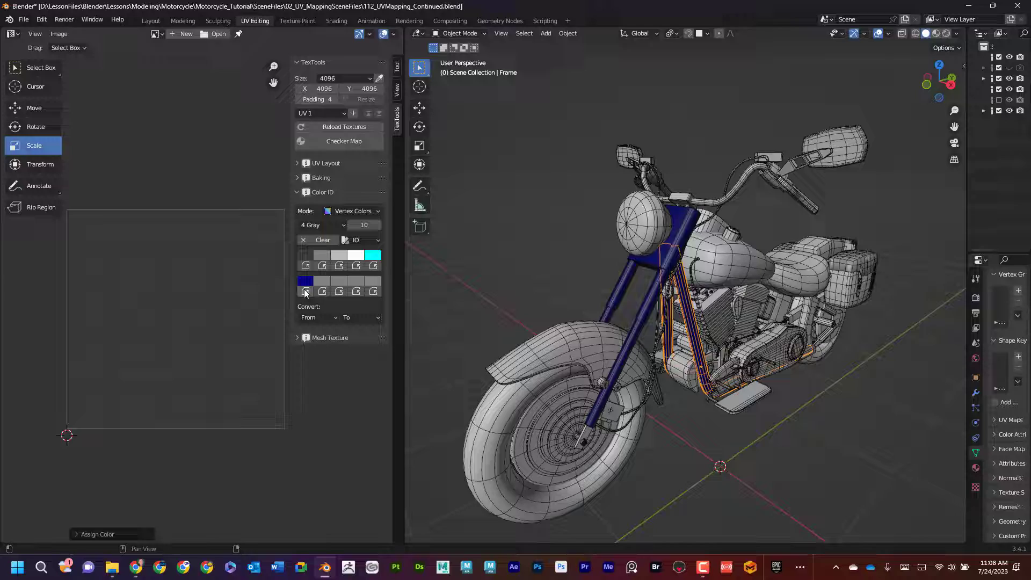
pyautogui.click(579, 230)
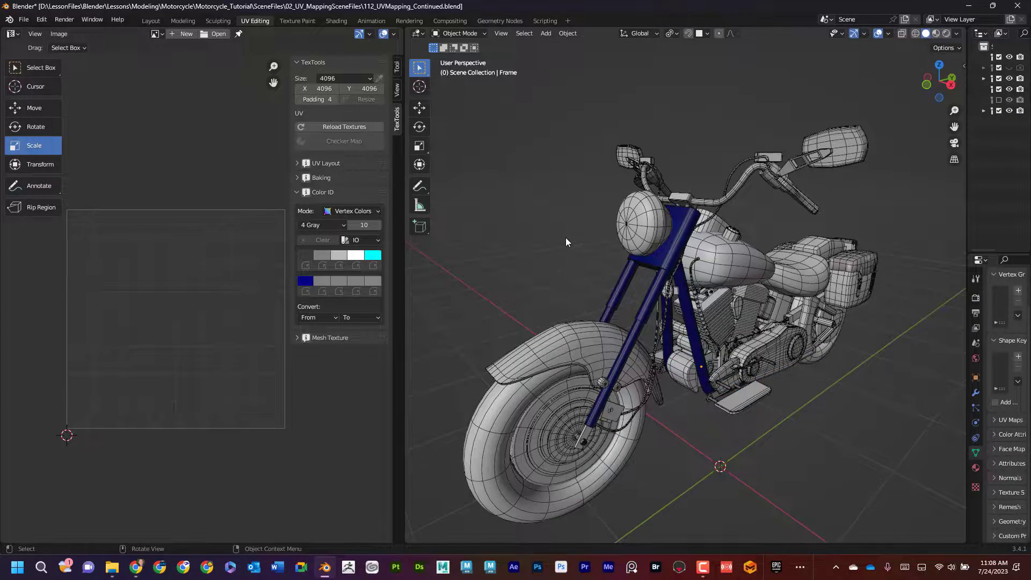
# Step: Assign the dark blue Color ID to the two motor cylinders and the large engine side cover
pyautogui.moveTo(565, 238); pyautogui.dragTo(733, 169, button='middle')
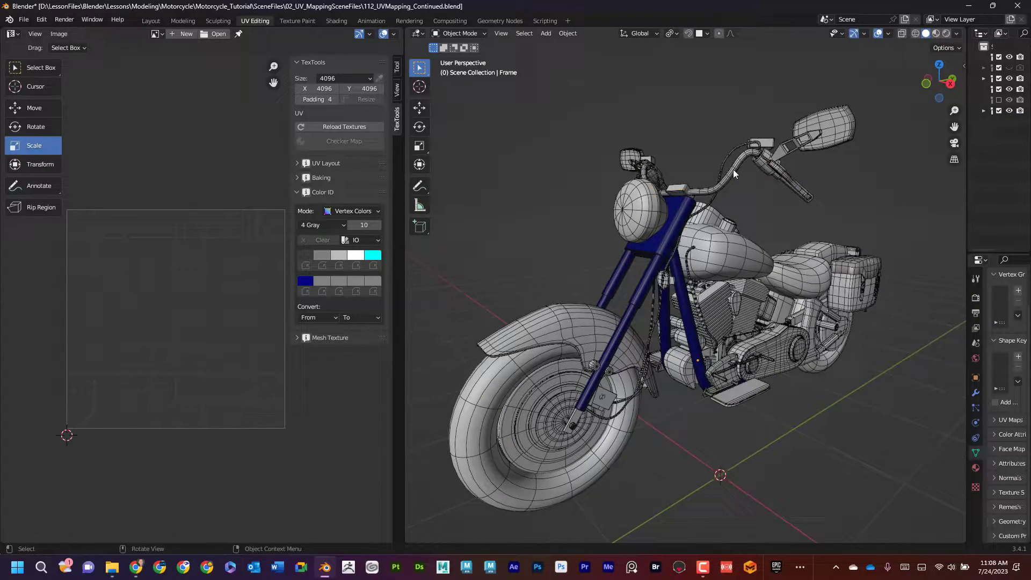
pyautogui.click(733, 169)
pyautogui.moveTo(728, 204); pyautogui.dragTo(666, 196, button='middle')
pyautogui.click(654, 304)
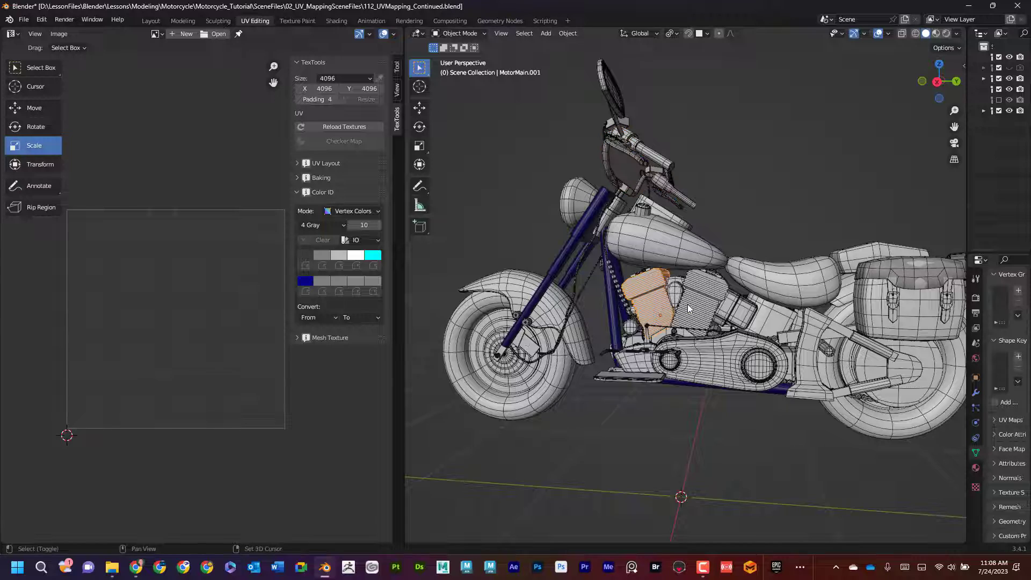
pyautogui.click(688, 304)
pyautogui.keyDown('shift'); pyautogui.click(703, 350); pyautogui.keyUp('shift')
pyautogui.moveTo(701, 355); pyautogui.dragTo(671, 344, button='middle')
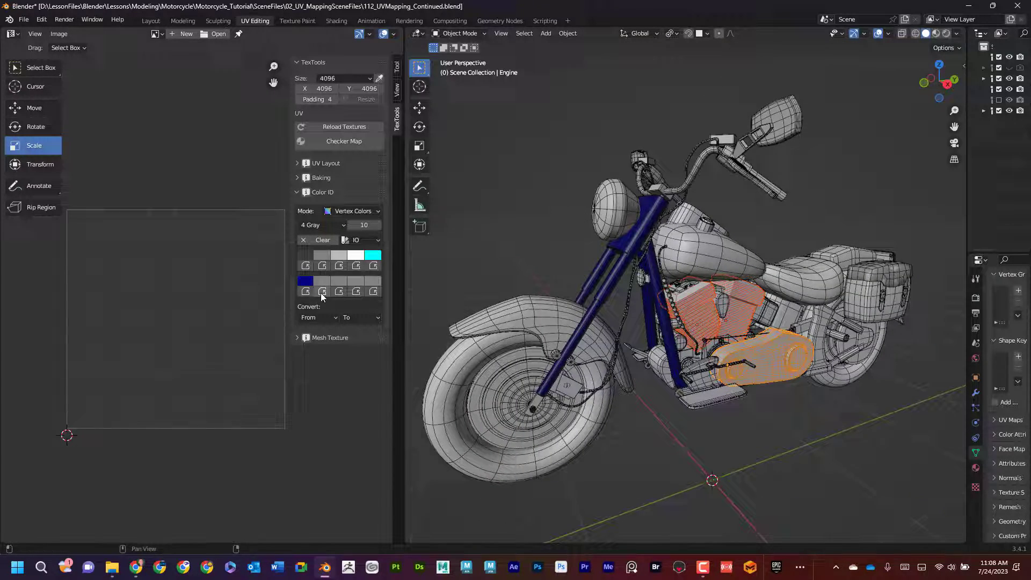
pyautogui.click(305, 292)
# Step: Assign the dark blue Color ID to the remaining motor parts on both sides and the exhaust pipes, and clear the selection
pyautogui.moveTo(601, 273); pyautogui.dragTo(569, 265, button='middle')
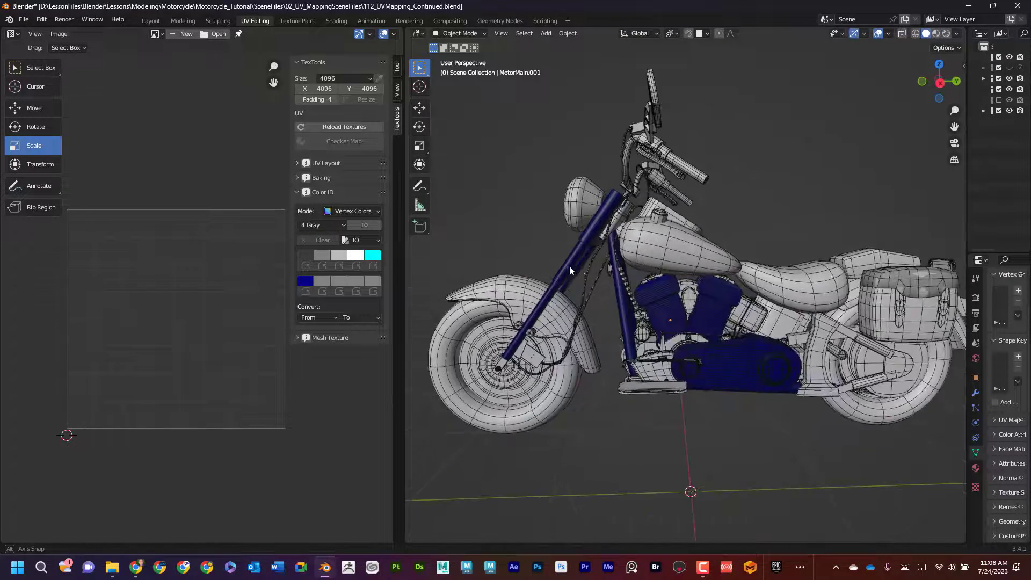
pyautogui.scroll(3, 684, 300)
pyautogui.click(684, 300)
pyautogui.keyDown('shift'); pyautogui.click(772, 327); pyautogui.keyUp('shift')
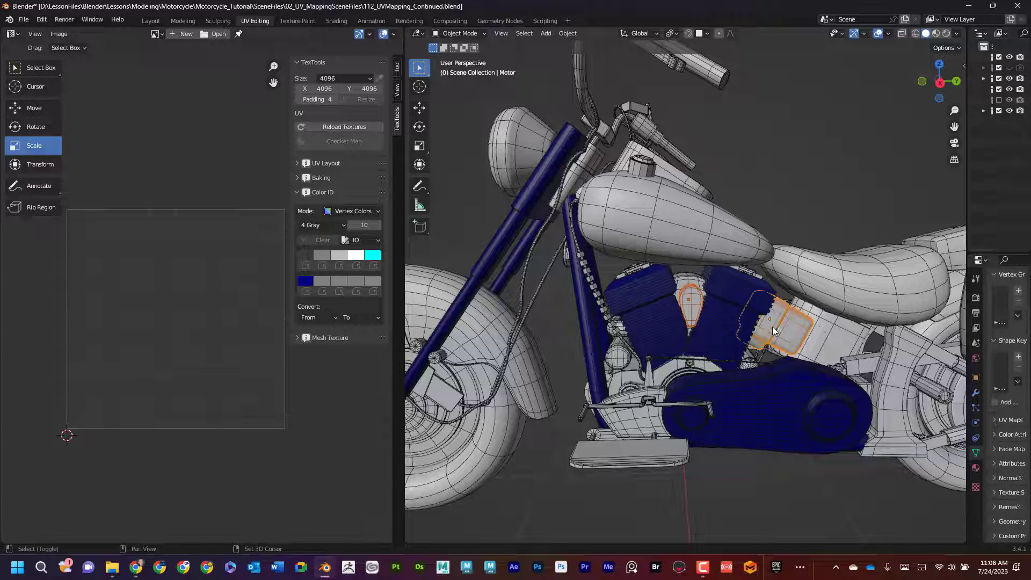
pyautogui.keyDown('shift'); pyautogui.click(824, 327); pyautogui.keyUp('shift')
pyautogui.keyDown('shift'); pyautogui.click(666, 369); pyautogui.keyUp('shift')
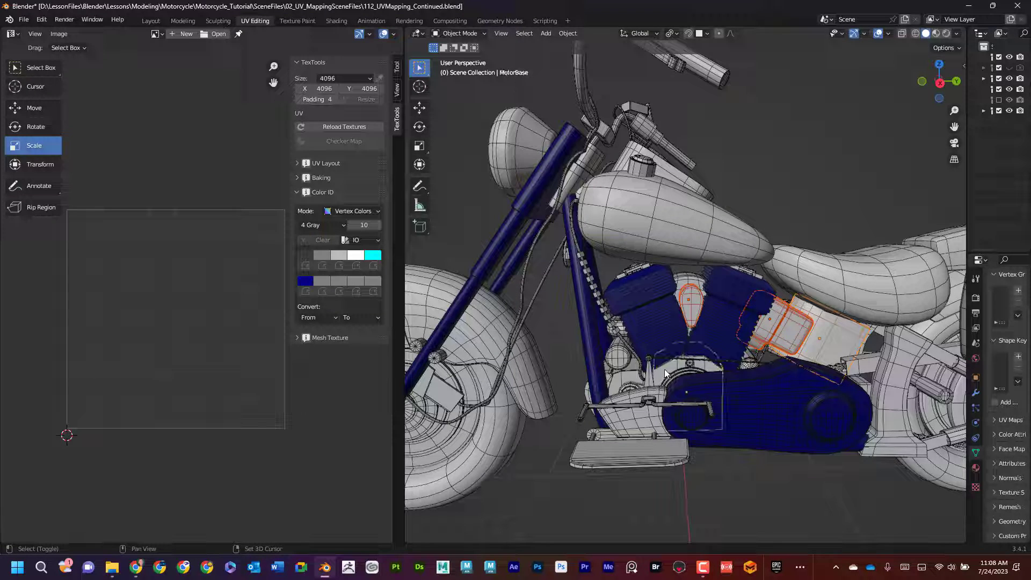
pyautogui.keyDown('shift'); pyautogui.click(628, 385); pyautogui.keyUp('shift')
pyautogui.moveTo(615, 362); pyautogui.dragTo(670, 371, button='middle')
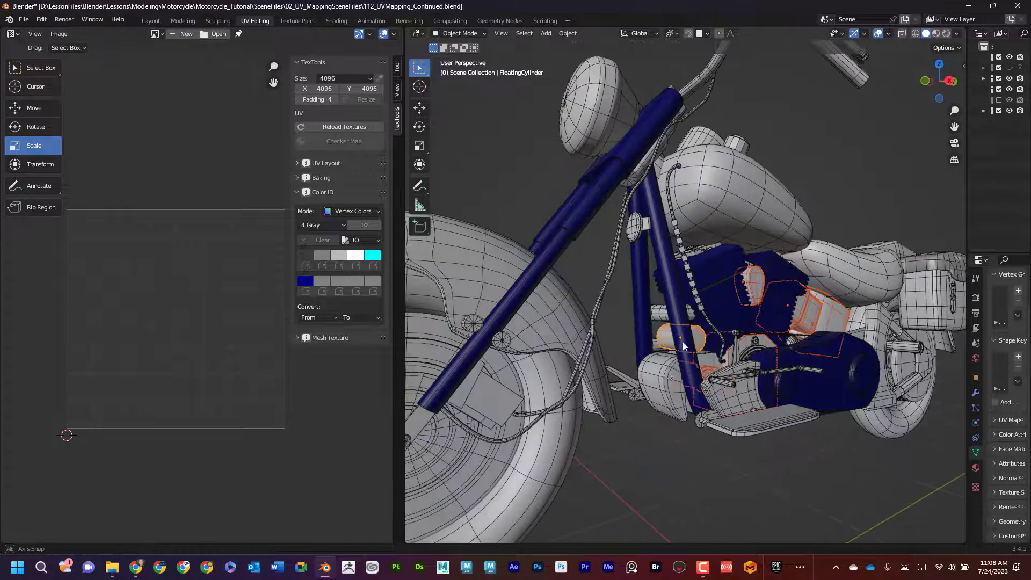
pyautogui.keyDown('shift'); pyautogui.click(670, 372); pyautogui.keyUp('shift')
pyautogui.moveTo(756, 412); pyautogui.dragTo(727, 319, button='middle')
pyautogui.keyDown('shift'); pyautogui.click(721, 310); pyautogui.keyUp('shift')
pyautogui.keyDown('shift'); pyautogui.click(714, 362); pyautogui.keyUp('shift')
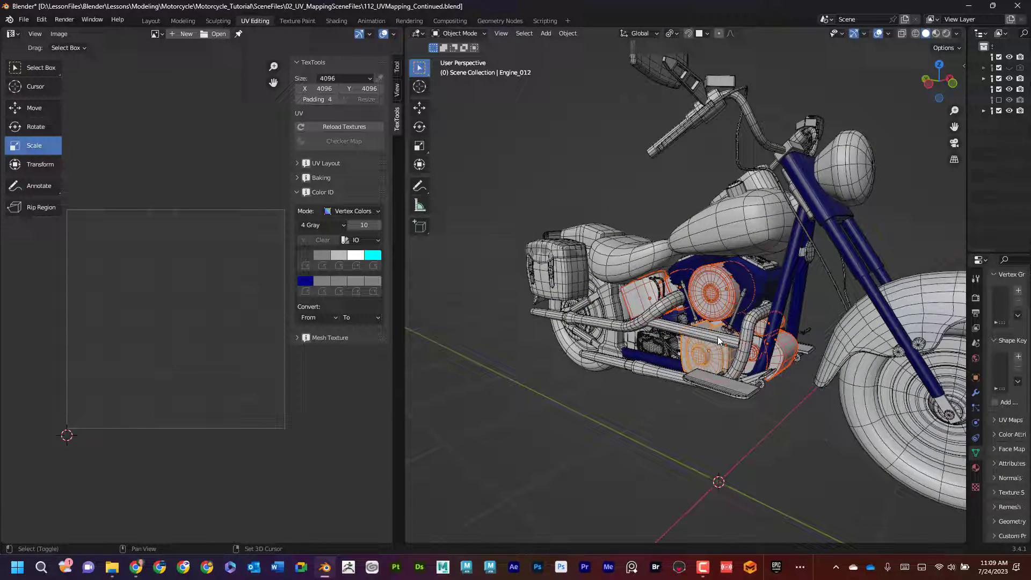
pyautogui.keyDown('shift'); pyautogui.click(698, 343); pyautogui.keyUp('shift')
pyautogui.keyDown('shift'); pyautogui.click(645, 371); pyautogui.keyUp('shift')
pyautogui.keyDown('shift'); pyautogui.click(666, 307); pyautogui.keyUp('shift')
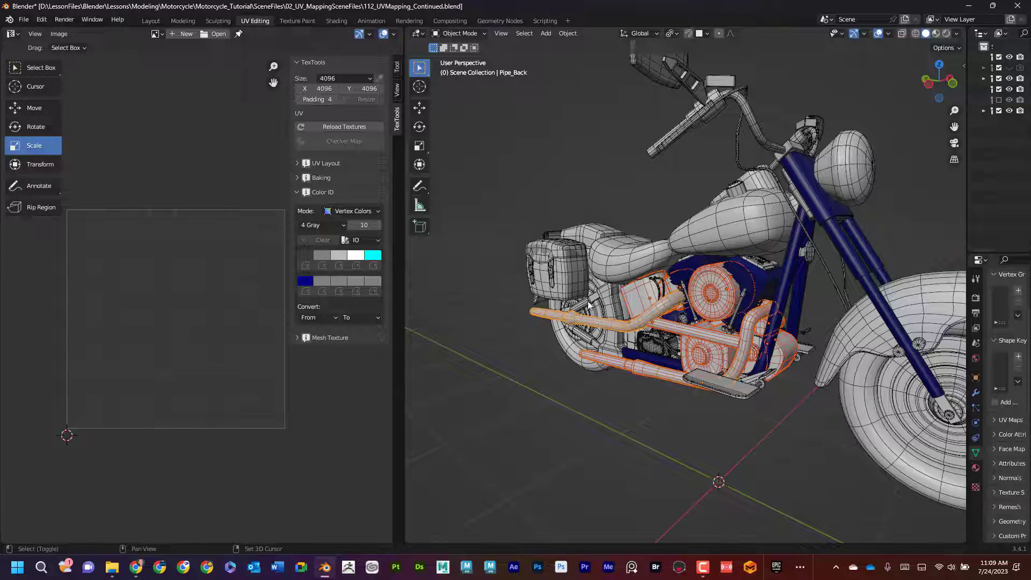
pyautogui.click(309, 292)
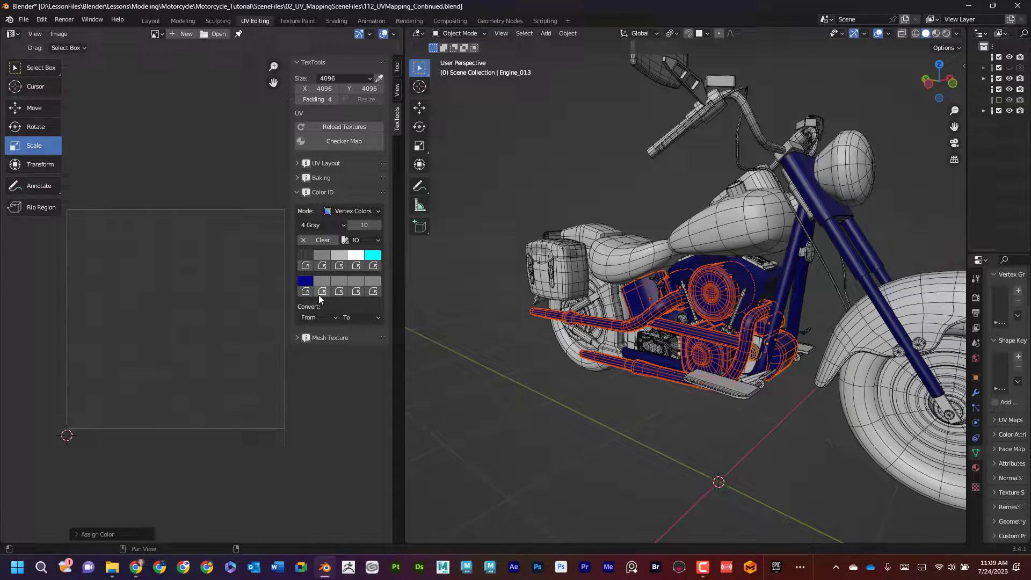
pyautogui.click(648, 394)
# Step: Set the 3D viewport's solid shading lighting to Flat and turn off the wireframe overlay
pyautogui.moveTo(754, 357); pyautogui.dragTo(606, 358, button='middle')
pyautogui.scroll(-8, 606, 358)
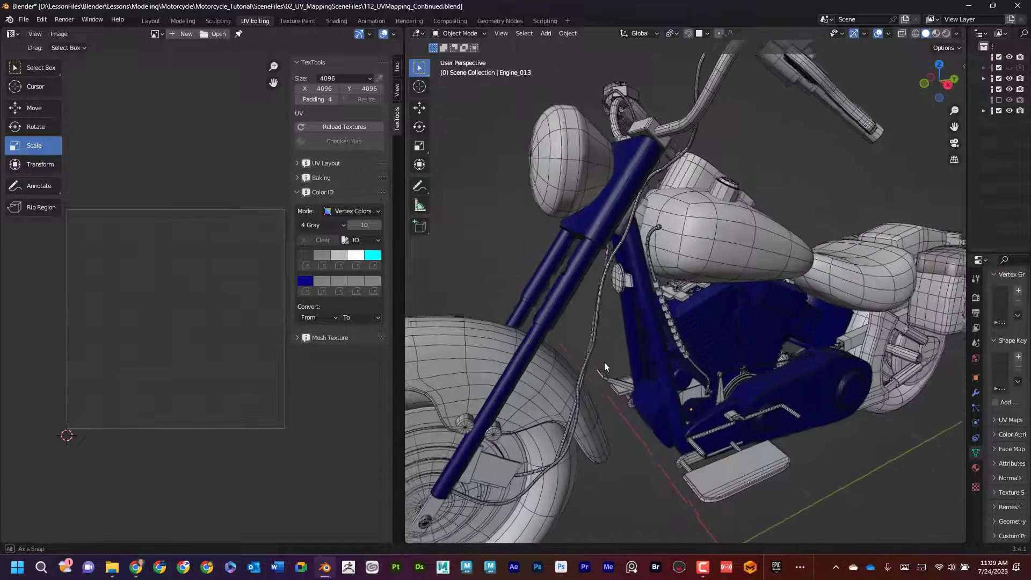
pyautogui.moveTo(680, 346); pyautogui.dragTo(619, 347, button='middle')
pyautogui.scroll(4, 682, 282)
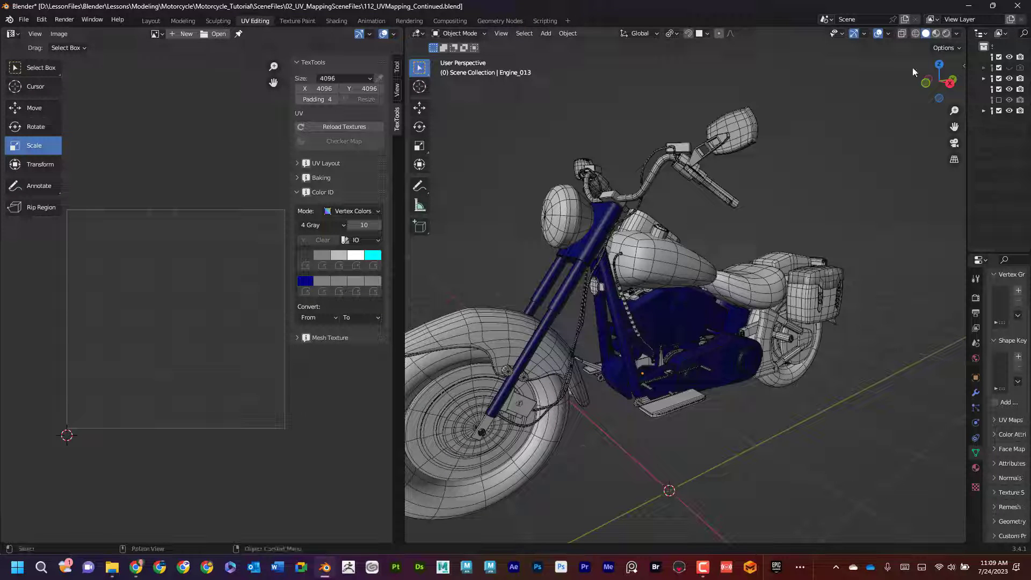
pyautogui.click(956, 33)
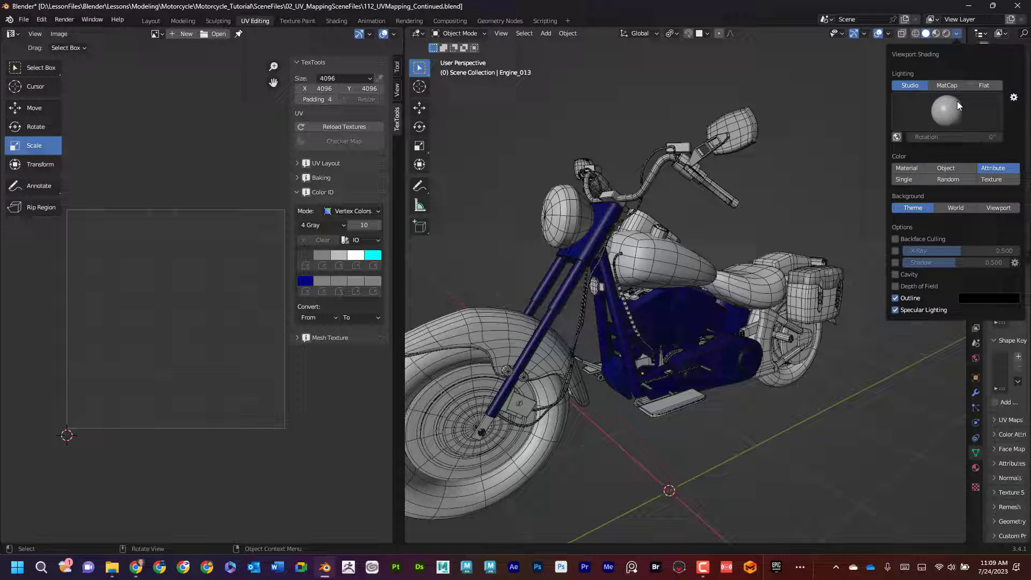
pyautogui.click(984, 84)
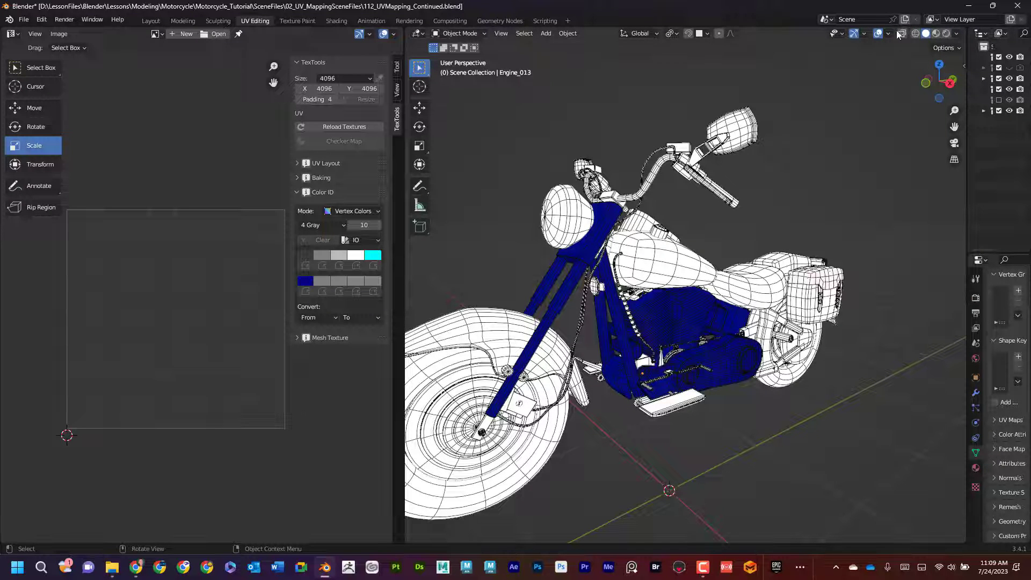
pyautogui.click(888, 33)
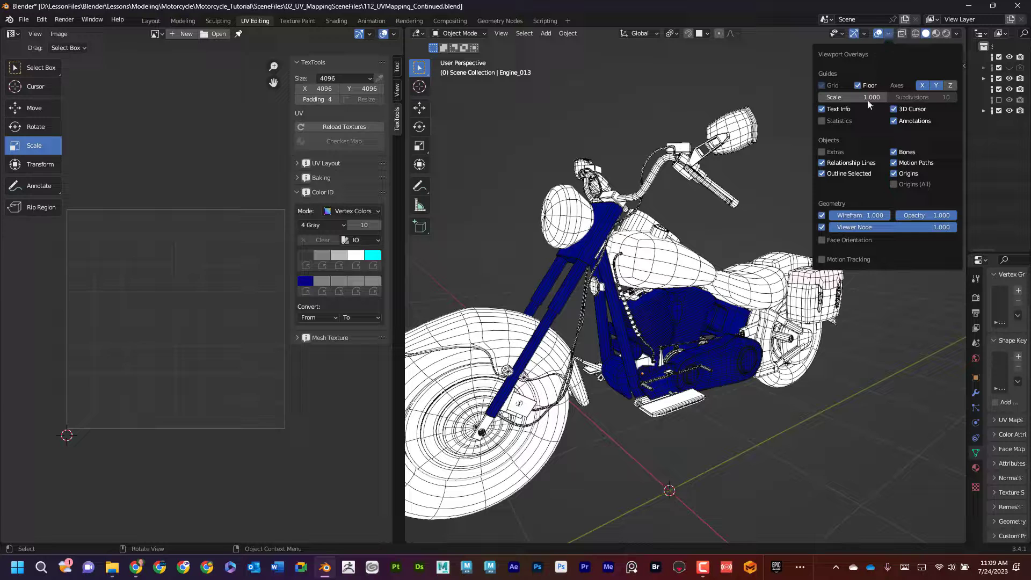
pyautogui.click(821, 216)
# Step: Set the tenth Color ID swatch to the dark blue sampled with the eyedropper from the motorcycle's engine
pyautogui.moveTo(794, 202); pyautogui.dragTo(765, 198, button='middle')
pyautogui.scroll(3, 778, 192)
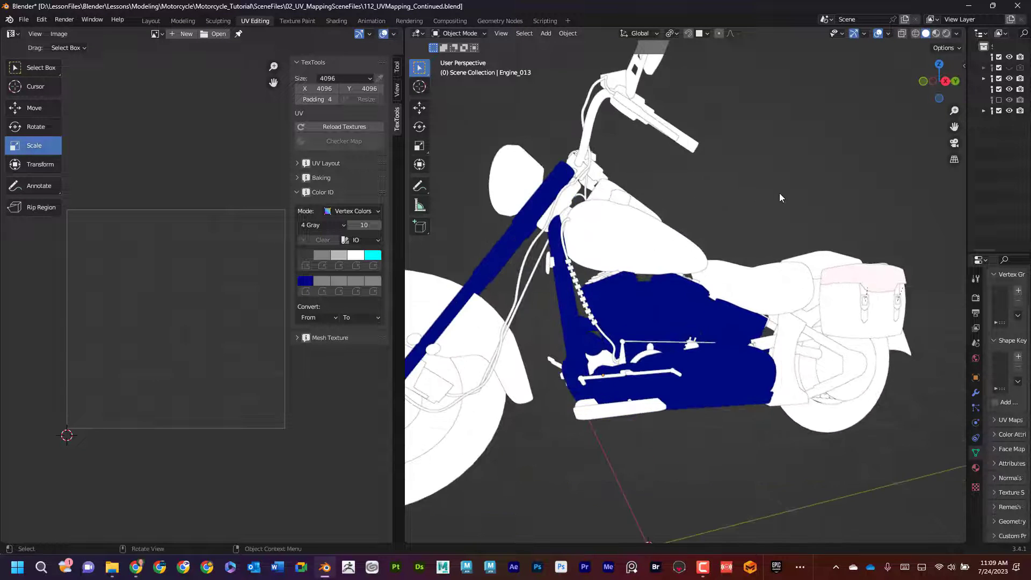
pyautogui.scroll(3, 779, 192)
pyautogui.scroll(2, 703, 281)
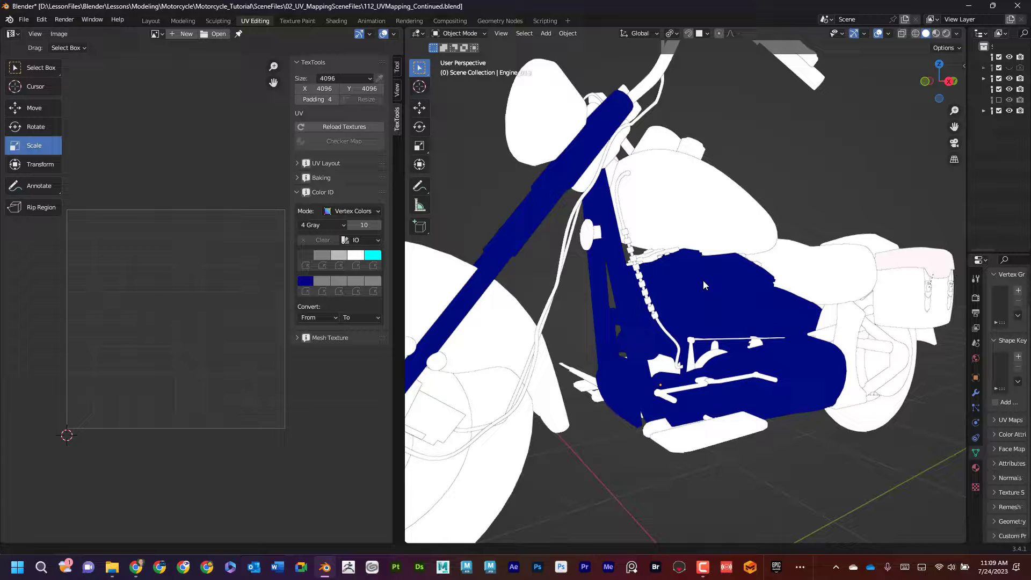
pyautogui.moveTo(704, 281); pyautogui.dragTo(693, 289, button='middle')
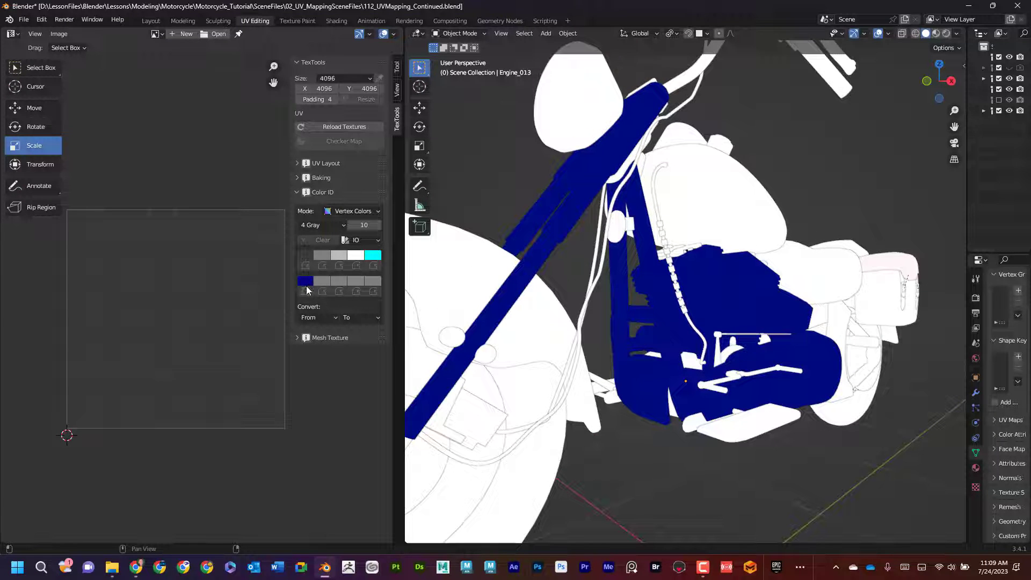
pyautogui.click(371, 279)
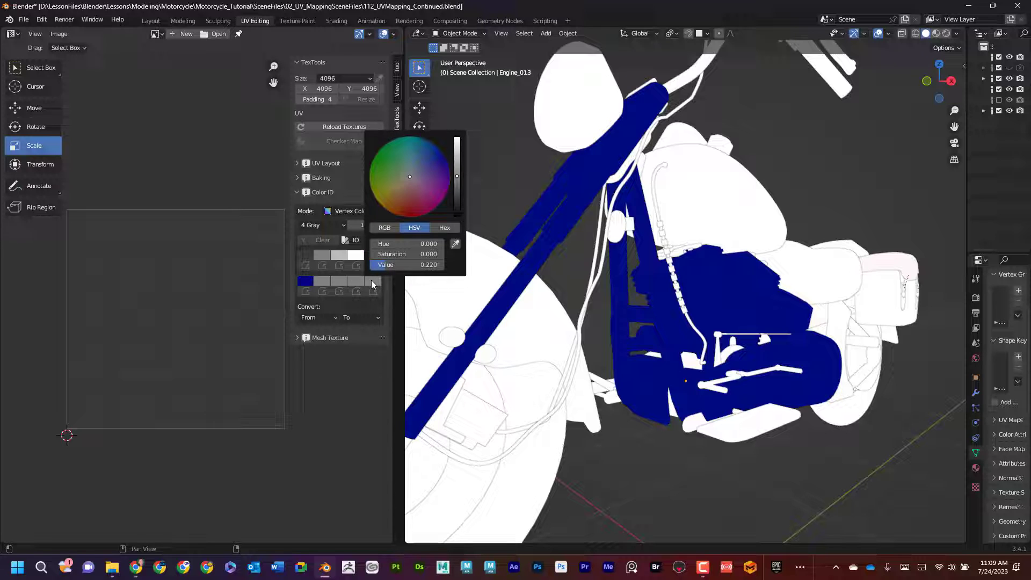
pyautogui.click(455, 245)
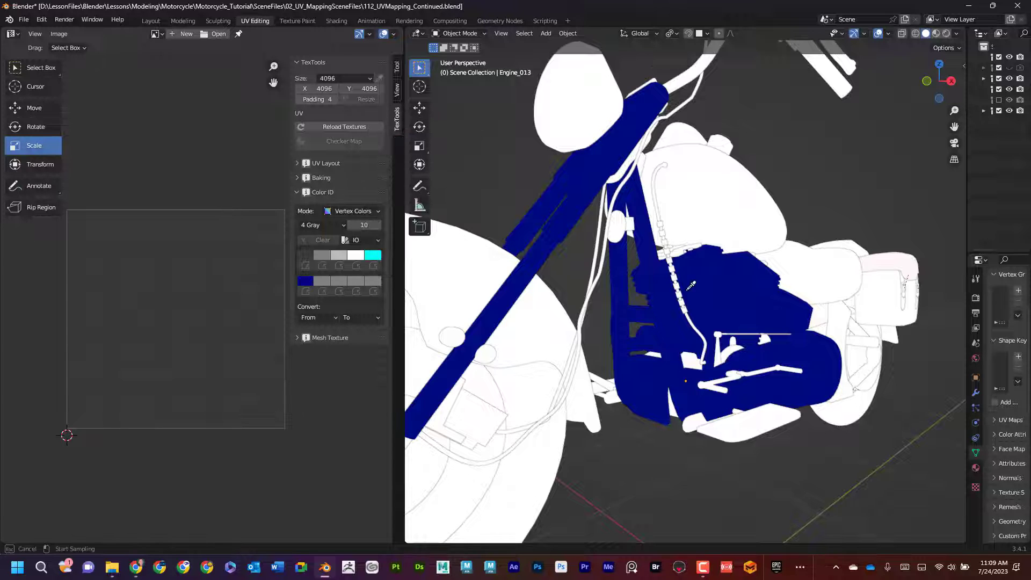
pyautogui.click(709, 285)
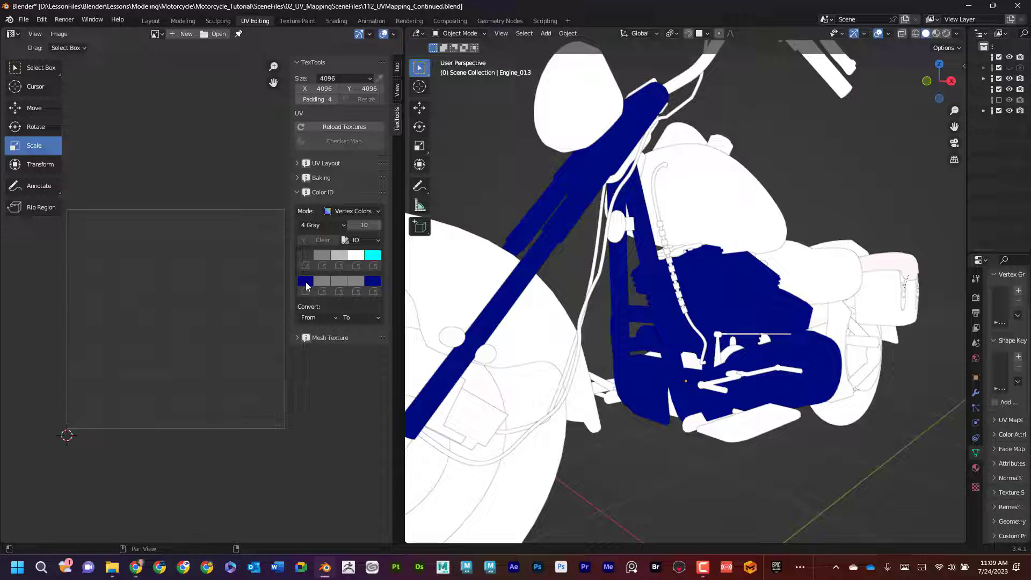
pyautogui.click(372, 278)
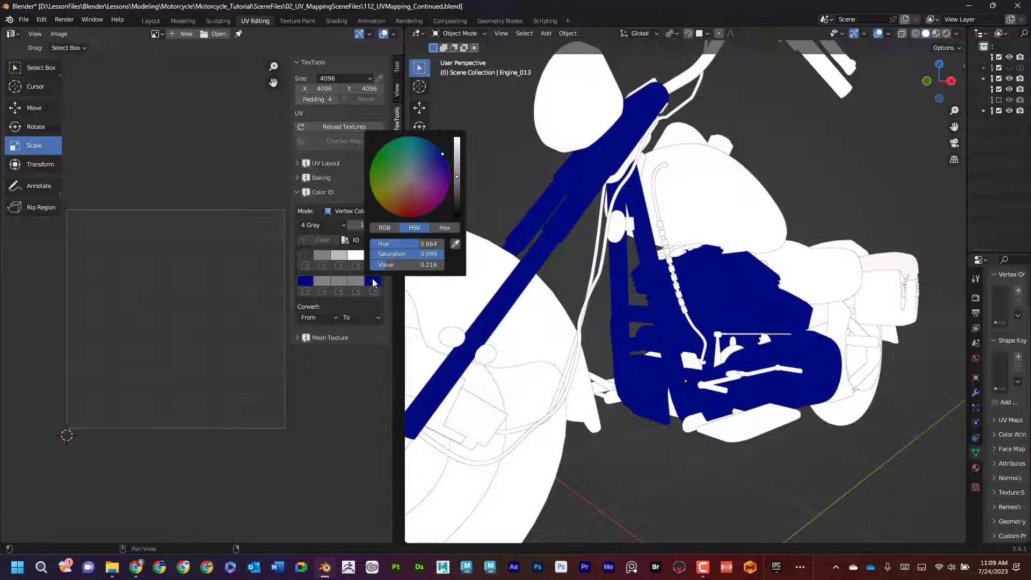
# Step: Set the seventh Color ID swatch to red with hue 0.992 and saturation 0.970, and assign it to both fenders and the fuel tank
pyautogui.click(563, 289)
pyautogui.moveTo(563, 289); pyautogui.dragTo(564, 312, button='middle')
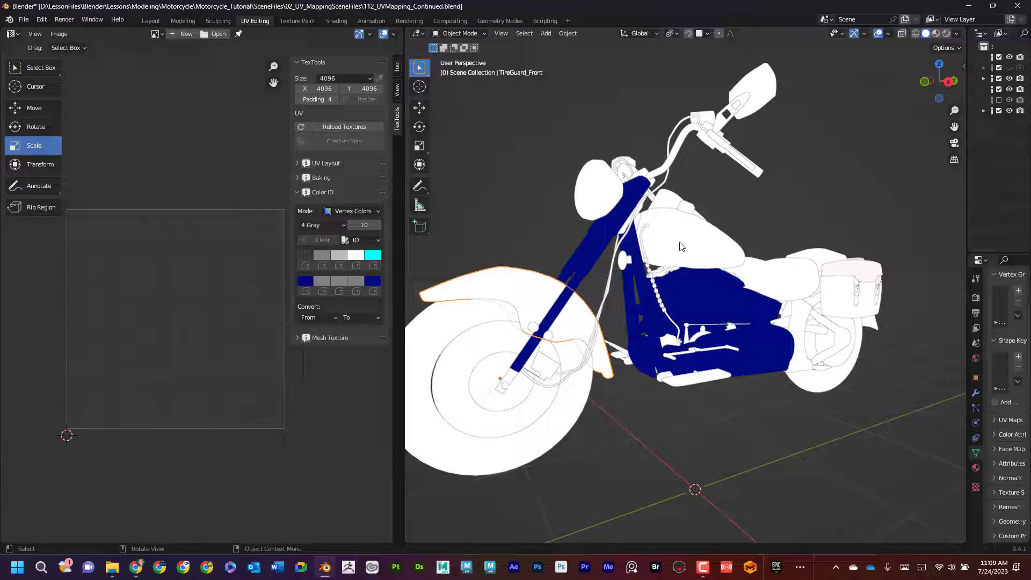
pyautogui.keyDown('shift'); pyautogui.click(693, 237); pyautogui.keyUp('shift')
pyautogui.moveTo(693, 237); pyautogui.dragTo(727, 269, button='middle')
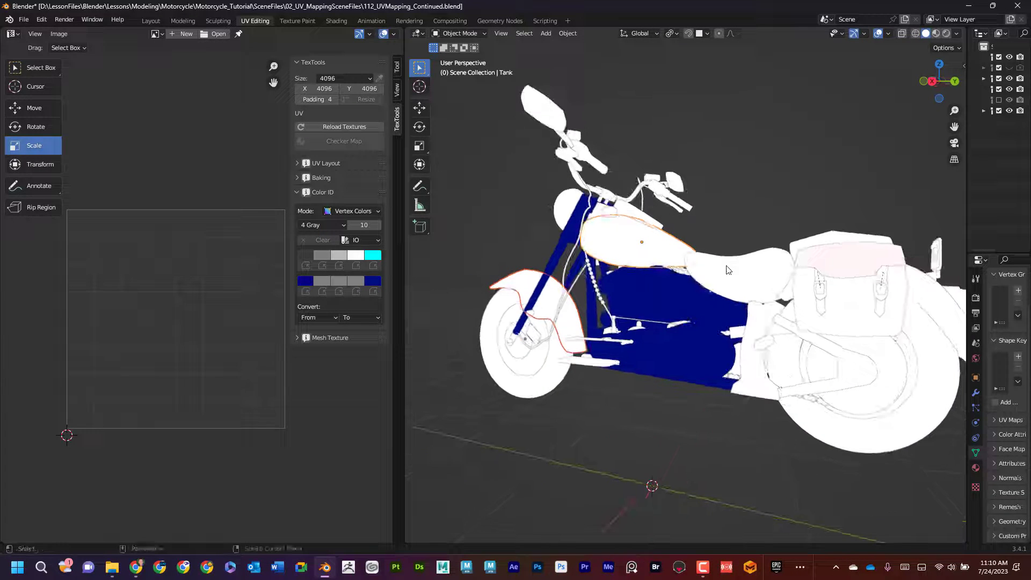
pyautogui.keyDown('shift'); pyautogui.click(921, 292); pyautogui.keyUp('shift')
pyautogui.moveTo(921, 292); pyautogui.dragTo(896, 306, button='middle')
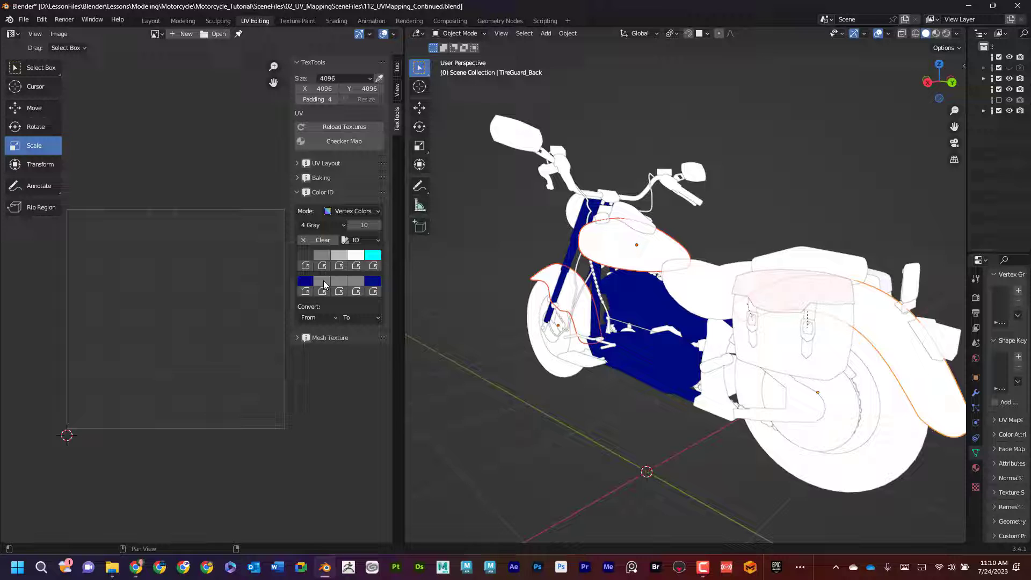
pyautogui.click(322, 280)
pyautogui.moveTo(342, 256); pyautogui.dragTo(370, 244)
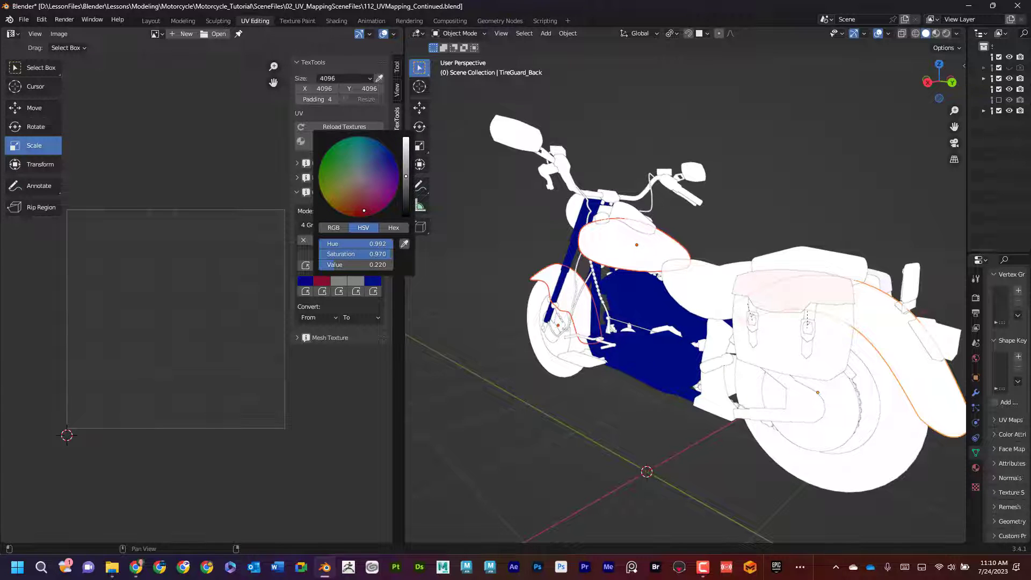
pyautogui.click(601, 402)
# Step: Set the eighth Color ID swatch to green with hue 0.302 and saturation 0.913, and assign it to the seat, saddlebags and their lids
pyautogui.moveTo(602, 402); pyautogui.dragTo(693, 354, button='middle')
pyautogui.click(786, 344)
pyautogui.keyDown('shift'); pyautogui.click(785, 343); pyautogui.keyUp('shift')
pyautogui.keyDown('shift'); pyautogui.click(610, 336); pyautogui.keyUp('shift')
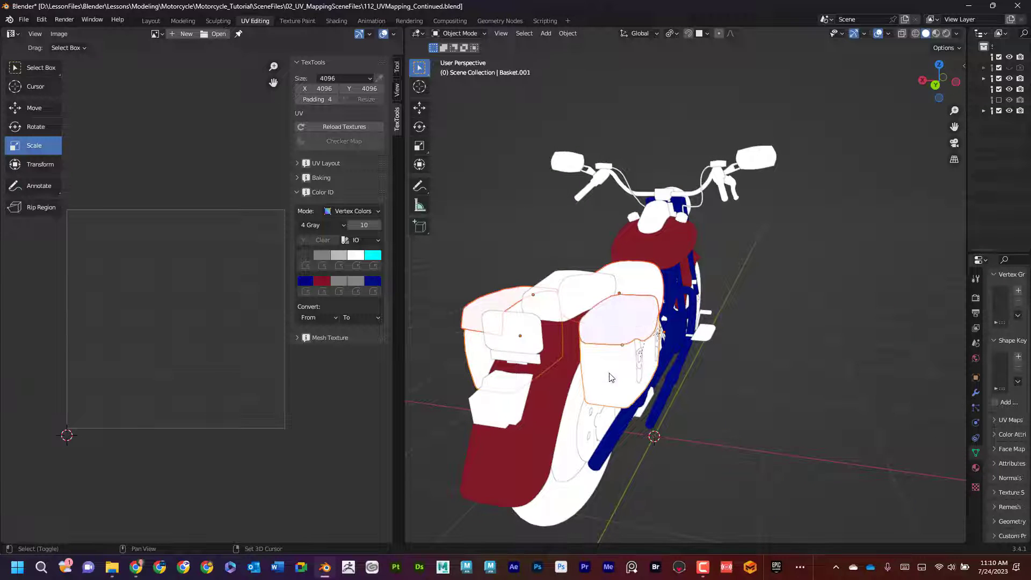
pyautogui.click(337, 282)
pyautogui.click(347, 169)
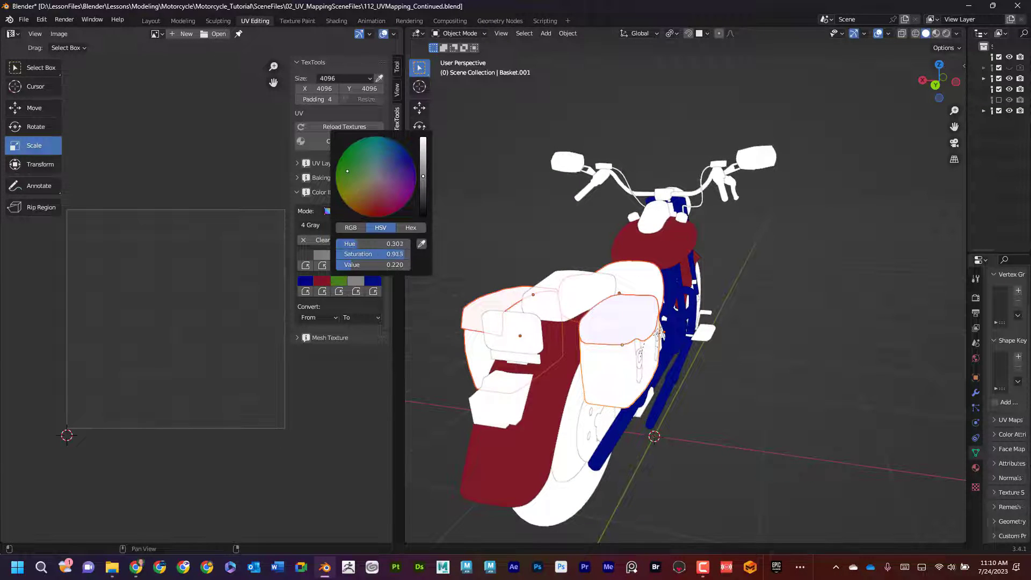
pyautogui.click(339, 291)
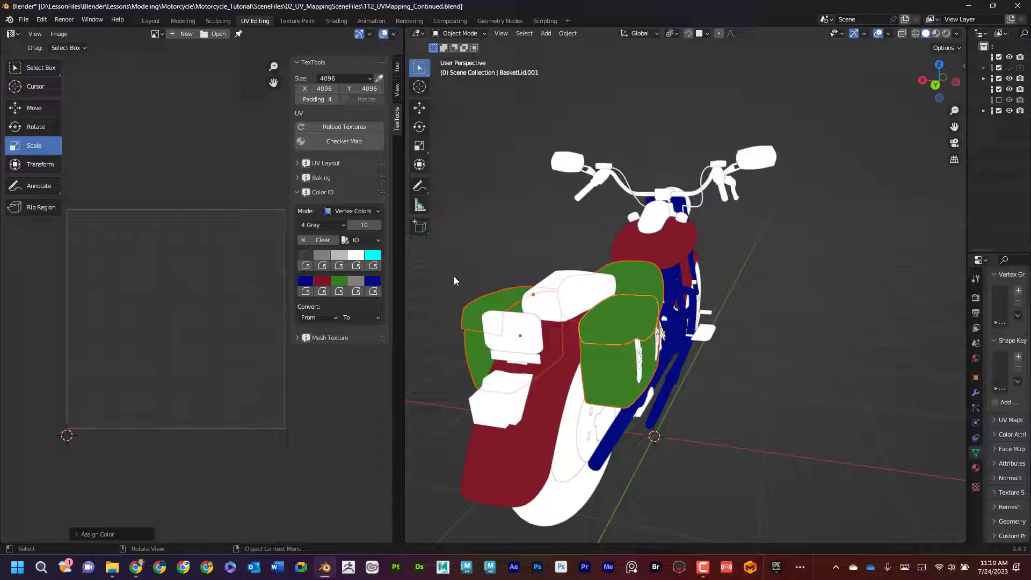
# Step: Set the ninth Color ID swatch to purple with hue 0.852 and saturation 0.974, assign it to both tires, and clear the selection
pyautogui.moveTo(521, 240)
pyautogui.mouseDown(button='middle')
pyautogui.moveTo(643, 240)
pyautogui.moveTo(660, 275)
pyautogui.mouseUp(button='middle')
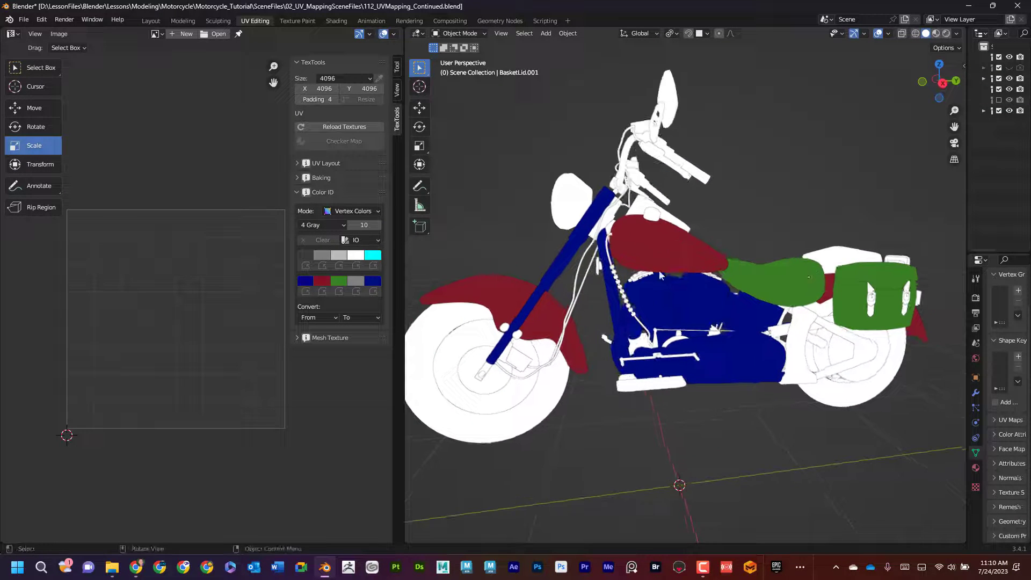
pyautogui.click(562, 393)
pyautogui.keyDown('shift'); pyautogui.click(814, 397); pyautogui.keyUp('shift')
pyautogui.moveTo(813, 398); pyautogui.dragTo(773, 364, button='middle')
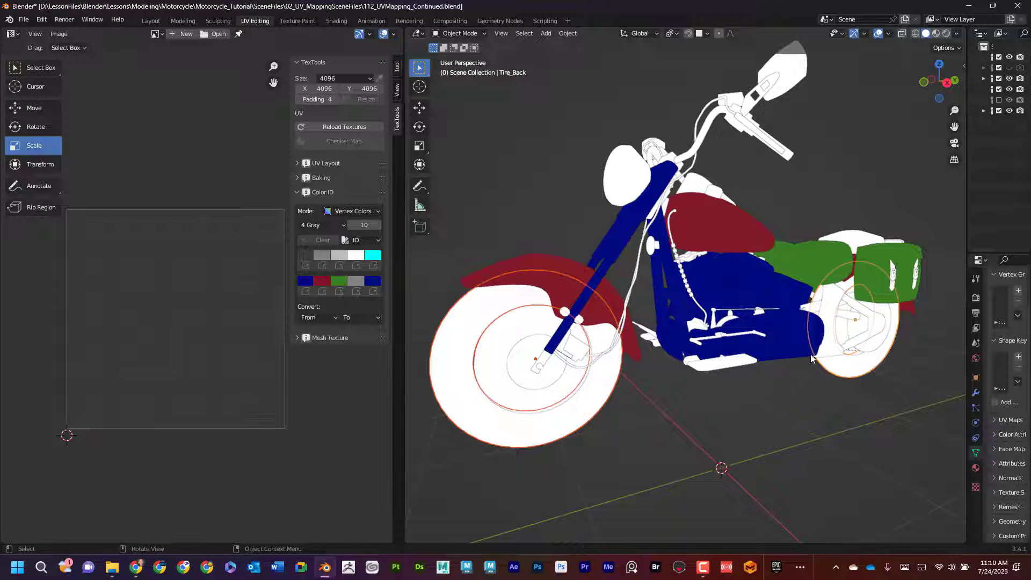
pyautogui.click(354, 280)
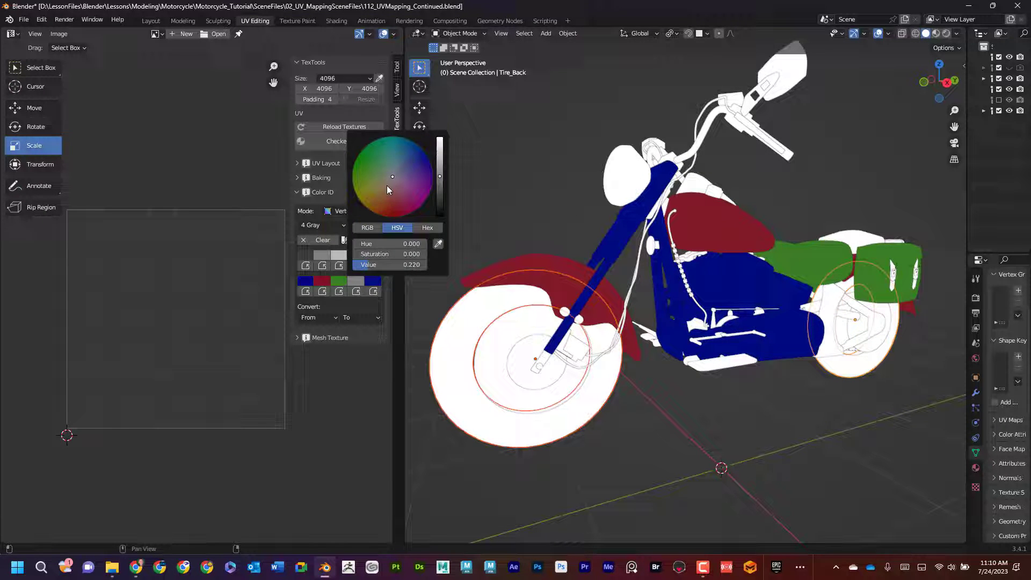
pyautogui.moveTo(387, 185); pyautogui.dragTo(422, 196)
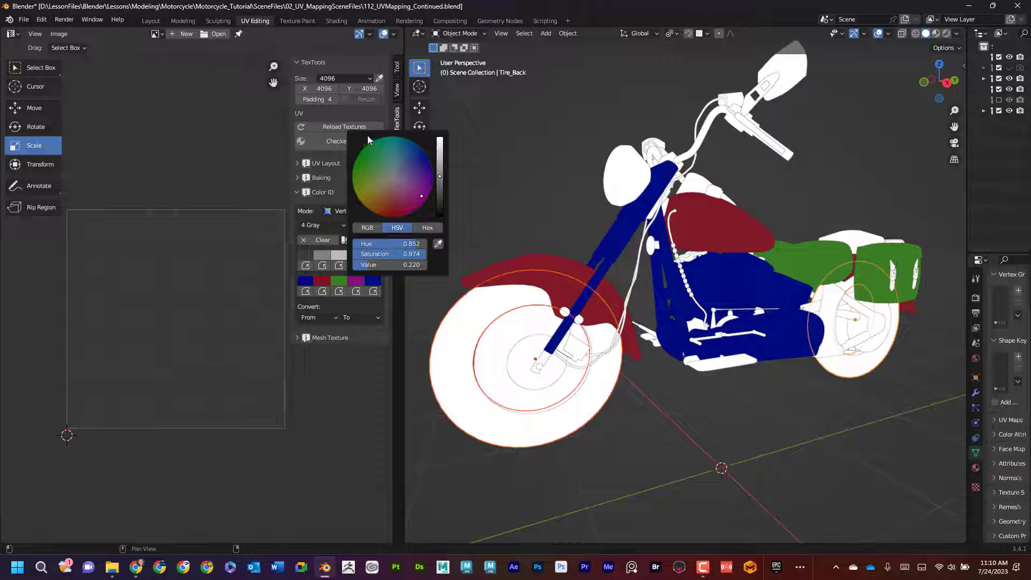
pyautogui.click(357, 292)
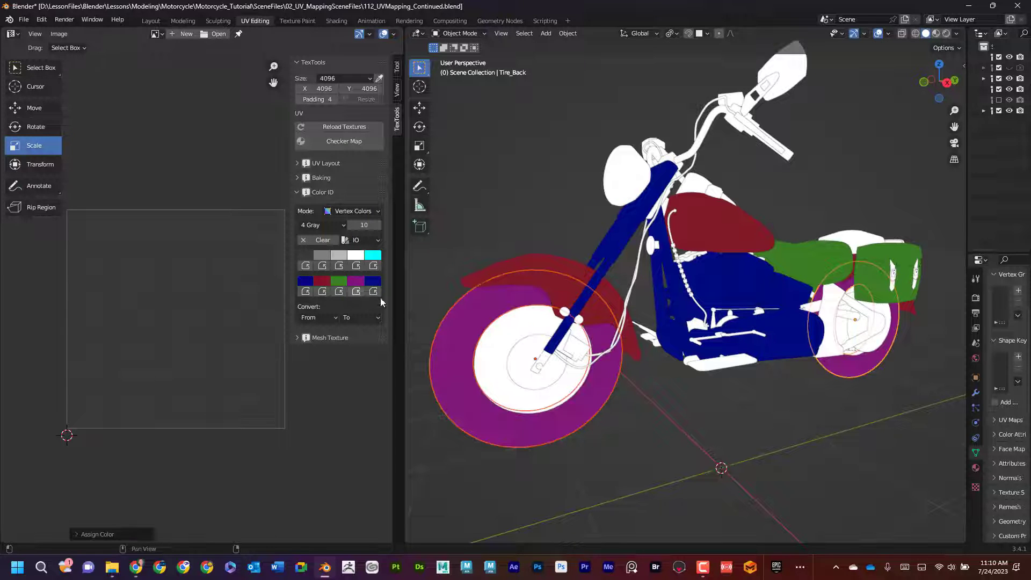
pyautogui.click(759, 433)
pyautogui.moveTo(760, 434); pyautogui.dragTo(676, 199, button='middle')
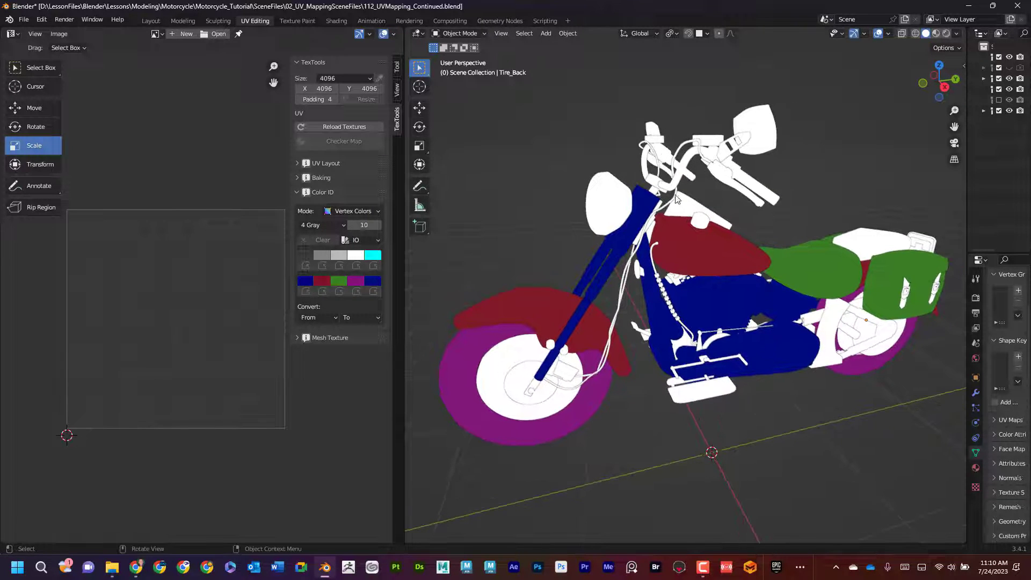
# Step: Assign the dark blue color of the sixth Color ID swatch to the handlebars
pyautogui.click(681, 175)
pyautogui.scroll(5, 720, 162)
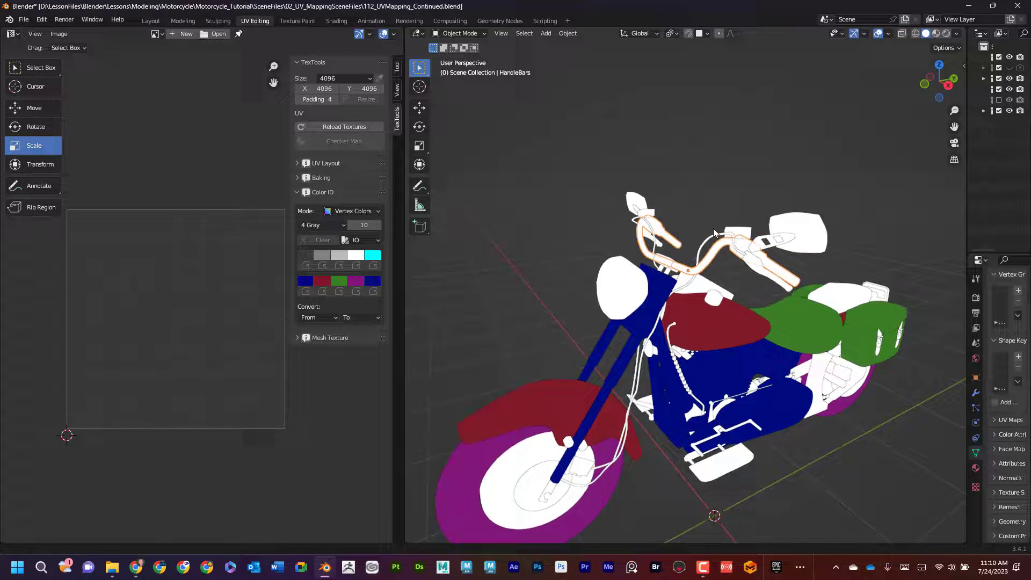
pyautogui.keyDown('shift'); pyautogui.moveTo(716, 237); pyautogui.dragTo(735, 208, button='middle'); pyautogui.keyUp('shift')
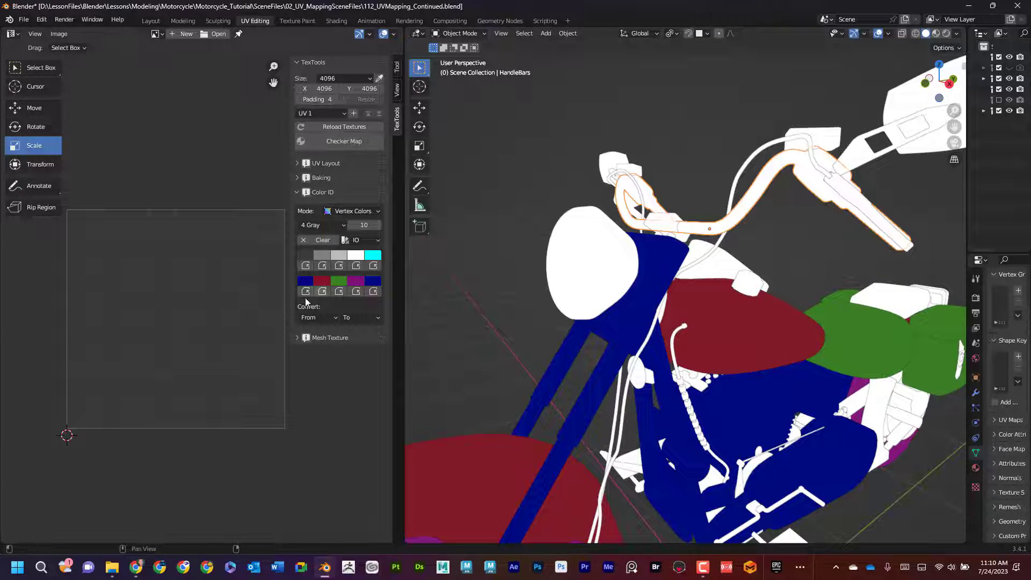
pyautogui.click(305, 291)
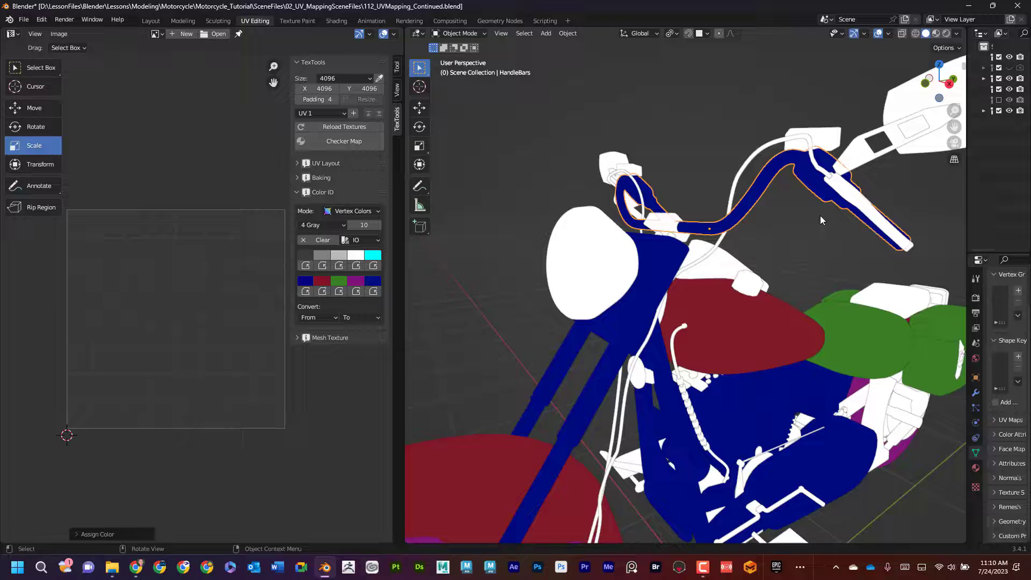
pyautogui.moveTo(820, 214); pyautogui.dragTo(800, 226, button='middle')
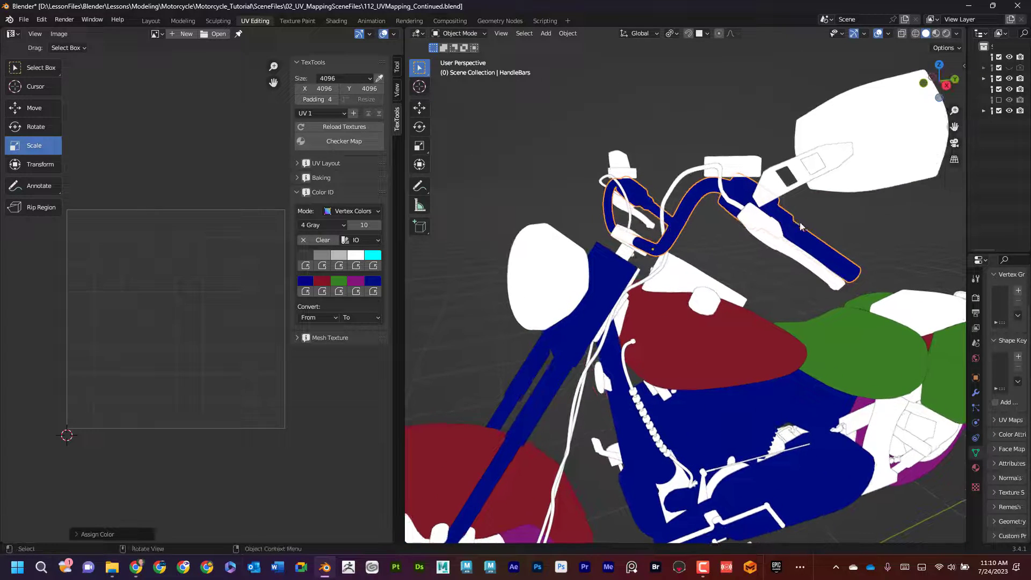
# Step: Isolate the handlebars in local view and turn on the wireframe overlay
pyautogui.press('KP_Divide')
pyautogui.moveTo(789, 270); pyautogui.dragTo(695, 293, button='middle')
pyautogui.scroll(4, 759, 294)
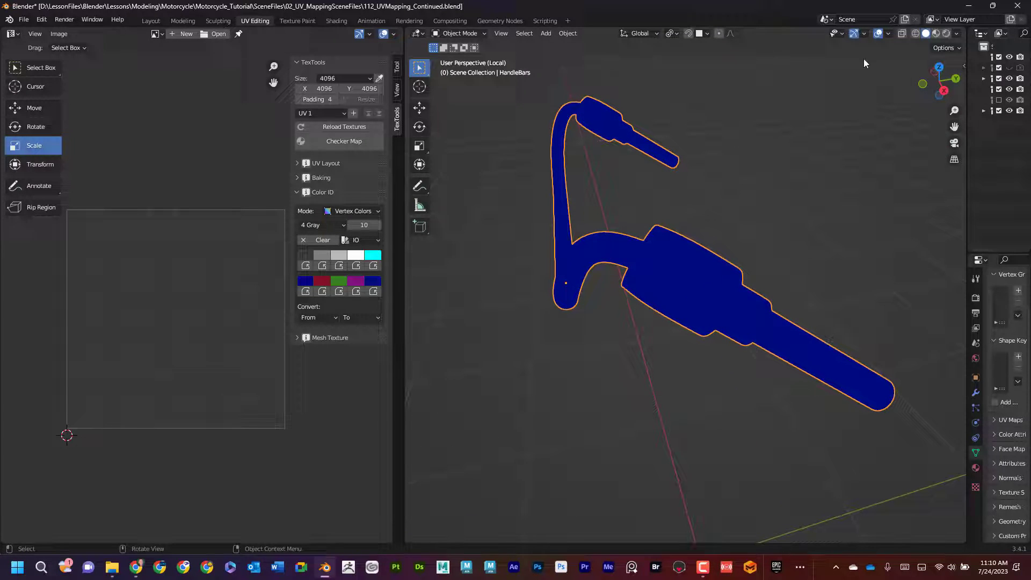
pyautogui.click(889, 33)
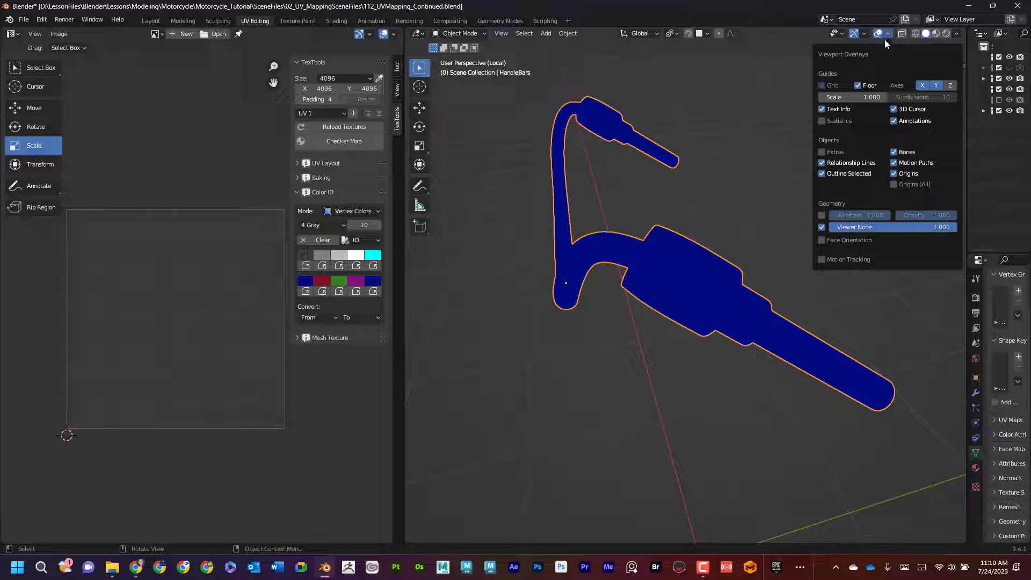
pyautogui.click(822, 215)
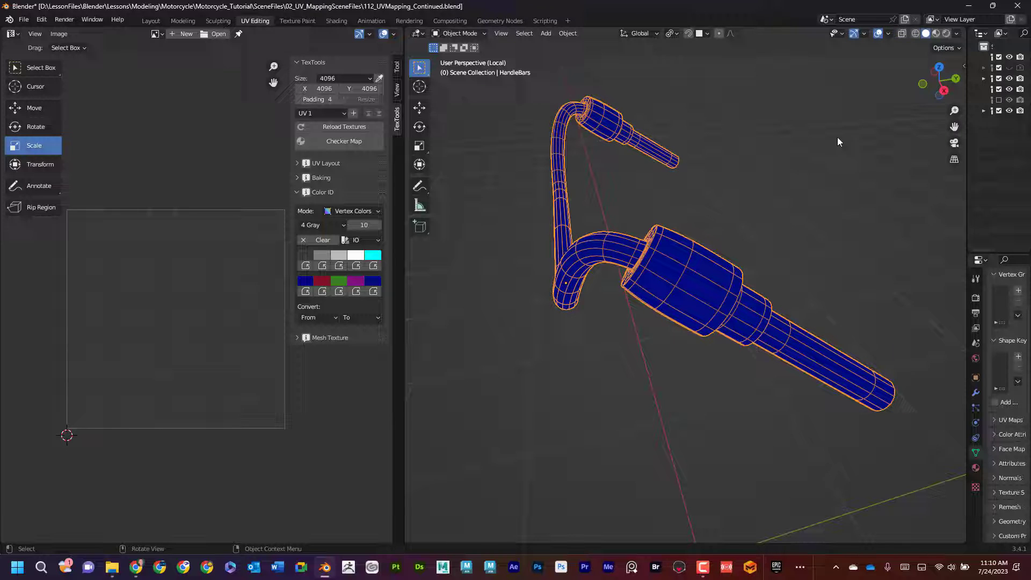
# Step: Show the isolated handlebars in right orthographic view with wireframe shading and X-ray enabled
pyautogui.press('KP_3')
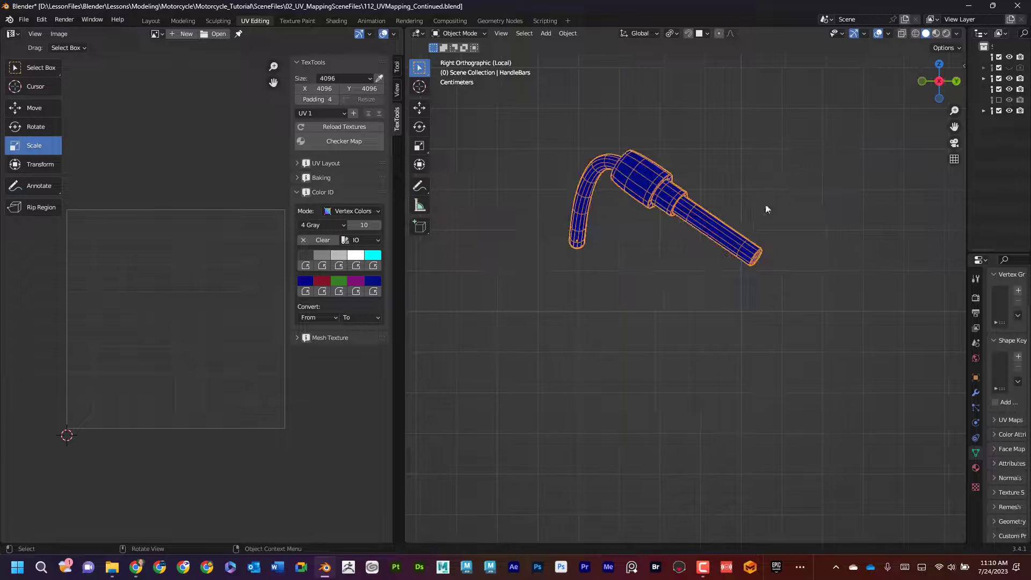
pyautogui.press('KP_Decimal')
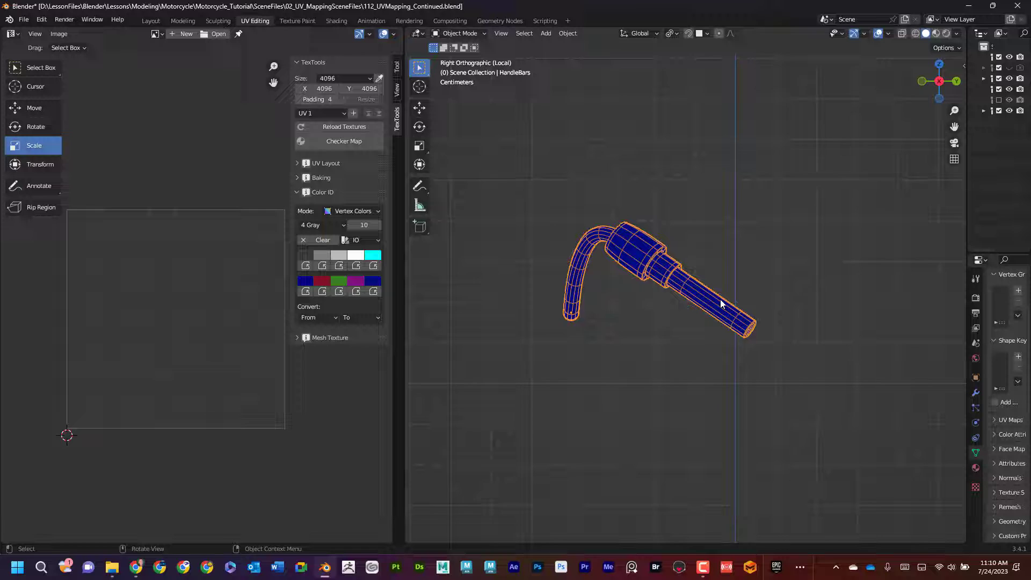
pyautogui.click(915, 34)
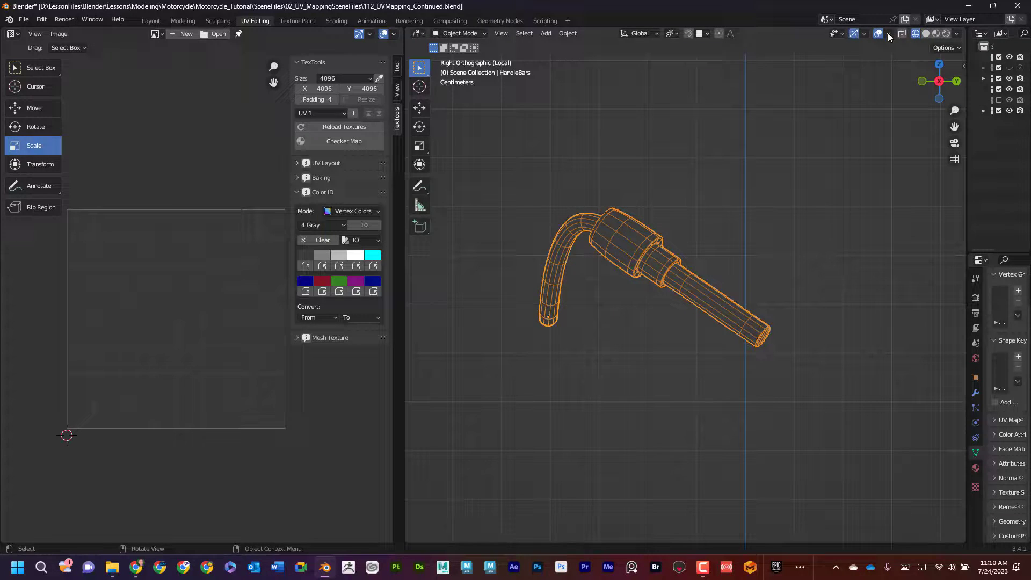
pyautogui.click(903, 34)
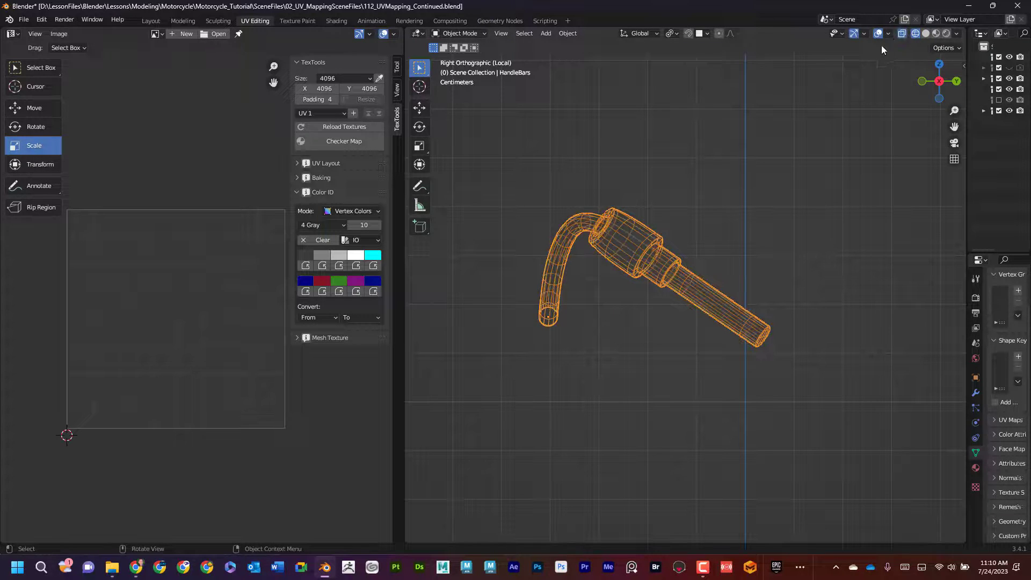
# Step: Enter Edit Mode on the handlebars with face selection and select the faces of both grips through the mesh
pyautogui.click(420, 74)
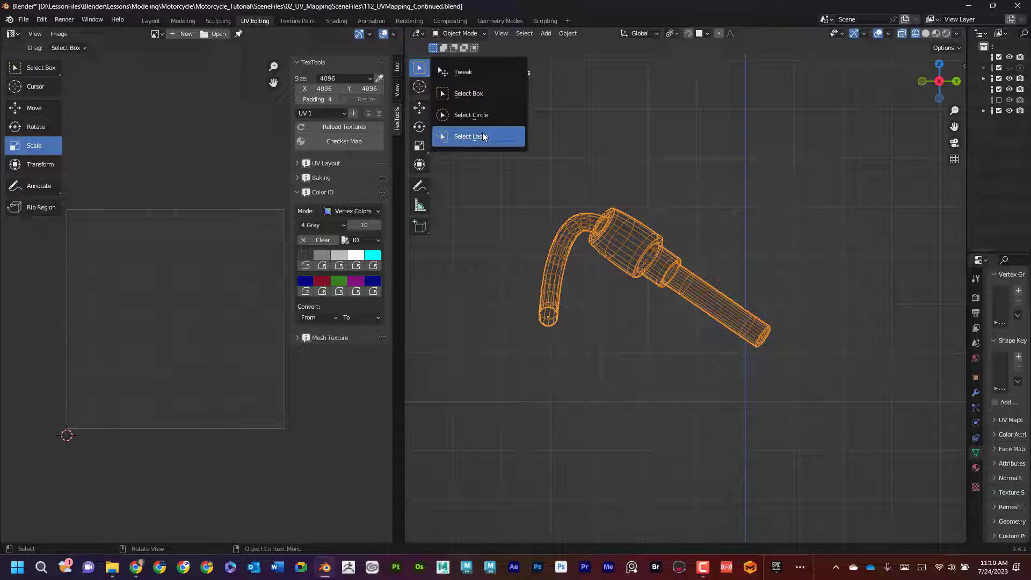
pyautogui.moveTo(777, 364)
pyautogui.mouseDown()
pyautogui.moveTo(603, 290)
pyautogui.moveTo(584, 244)
pyautogui.moveTo(602, 205)
pyautogui.moveTo(623, 193)
pyautogui.moveTo(685, 198)
pyautogui.moveTo(829, 273)
pyautogui.mouseUp()
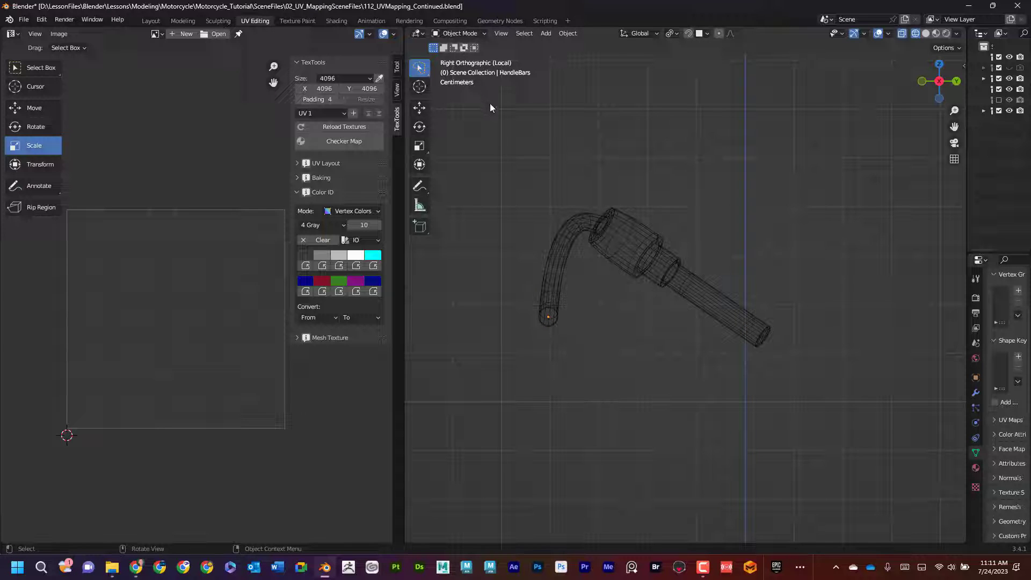
pyautogui.press('Tab')
pyautogui.click(517, 33)
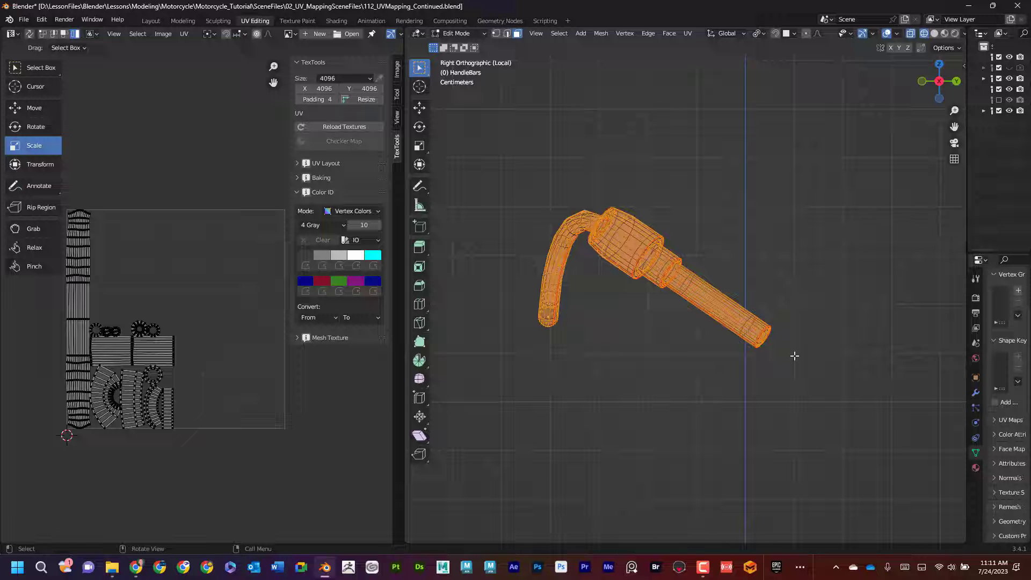
pyautogui.moveTo(789, 362); pyautogui.dragTo(589, 190)
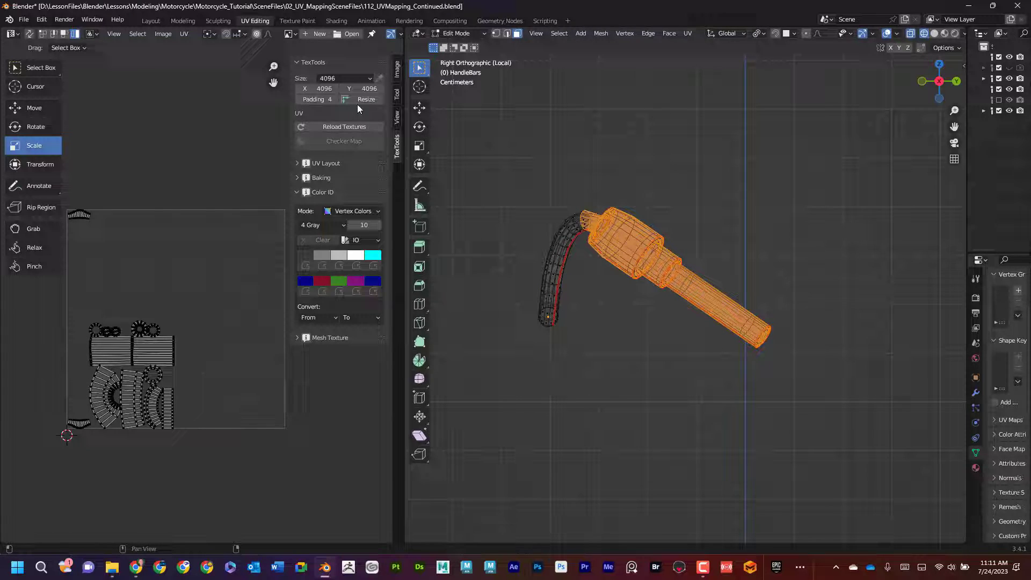
# Step: Trim the face selection where the curved bar meets the thick end of the grip, working from the right view
pyautogui.click(419, 67)
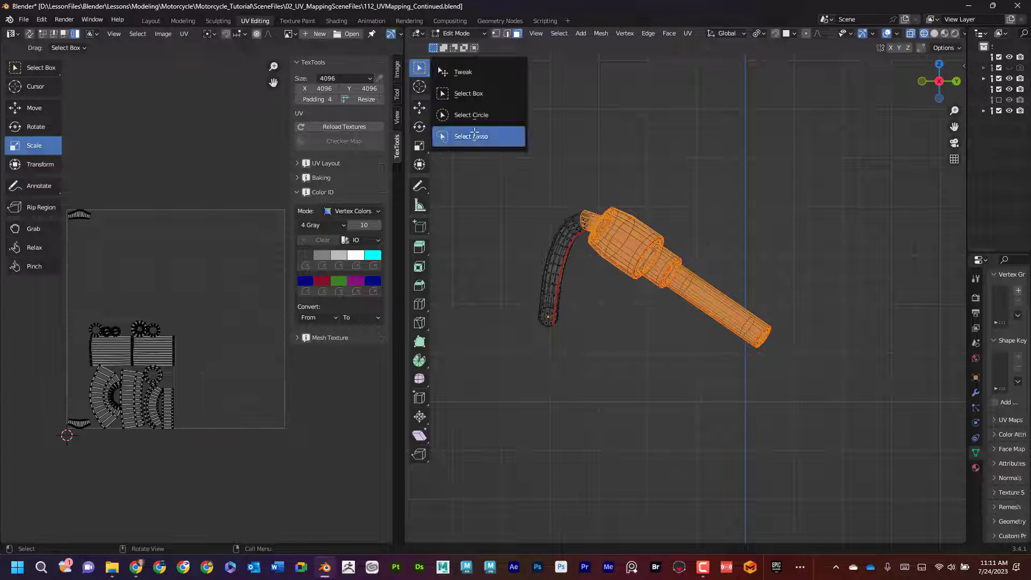
pyautogui.click(470, 115)
pyautogui.scroll(5, 641, 261)
pyautogui.scroll(-3, 640, 261)
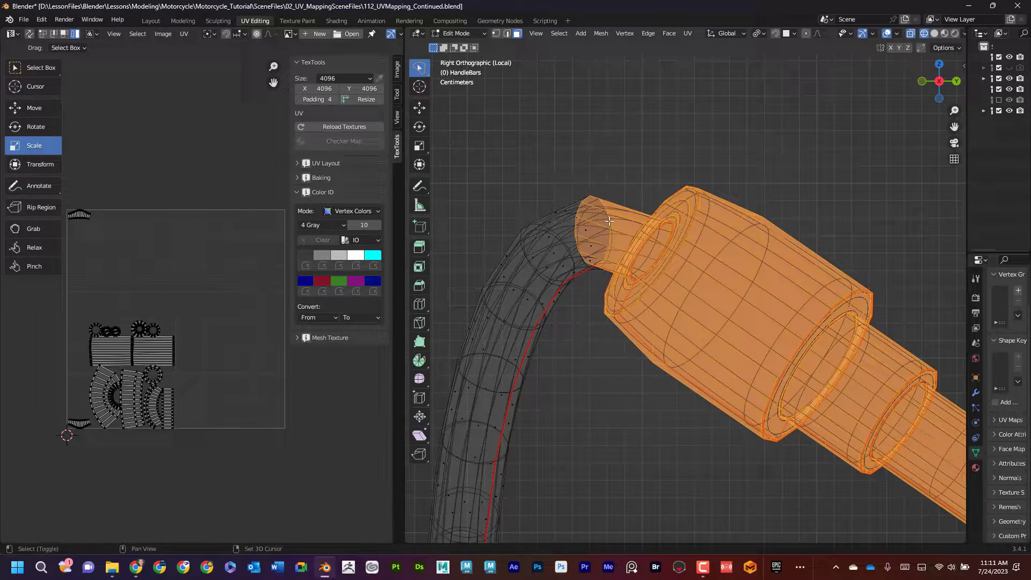
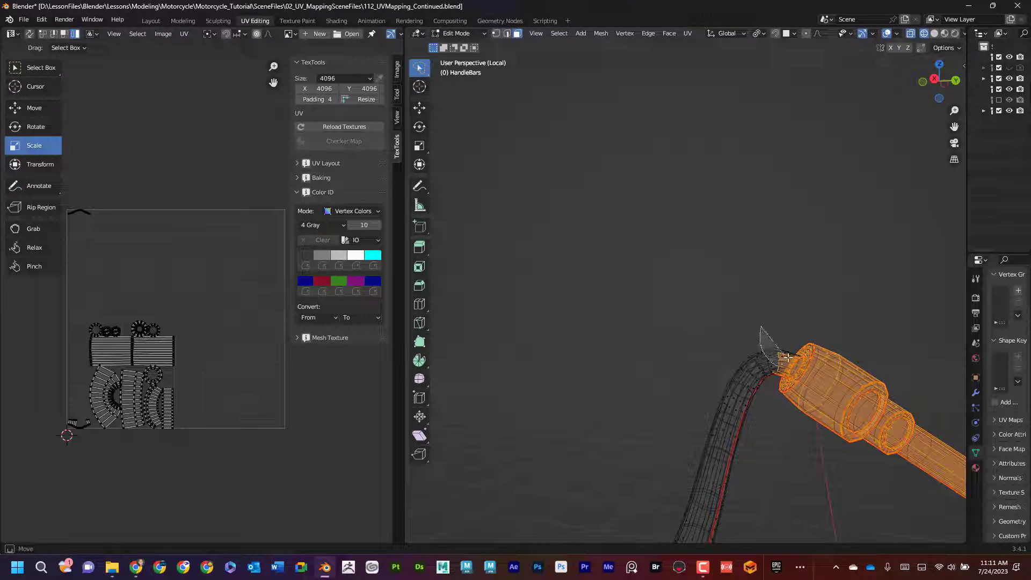
pyautogui.moveTo(789, 341); pyautogui.dragTo(701, 345, button='middle')
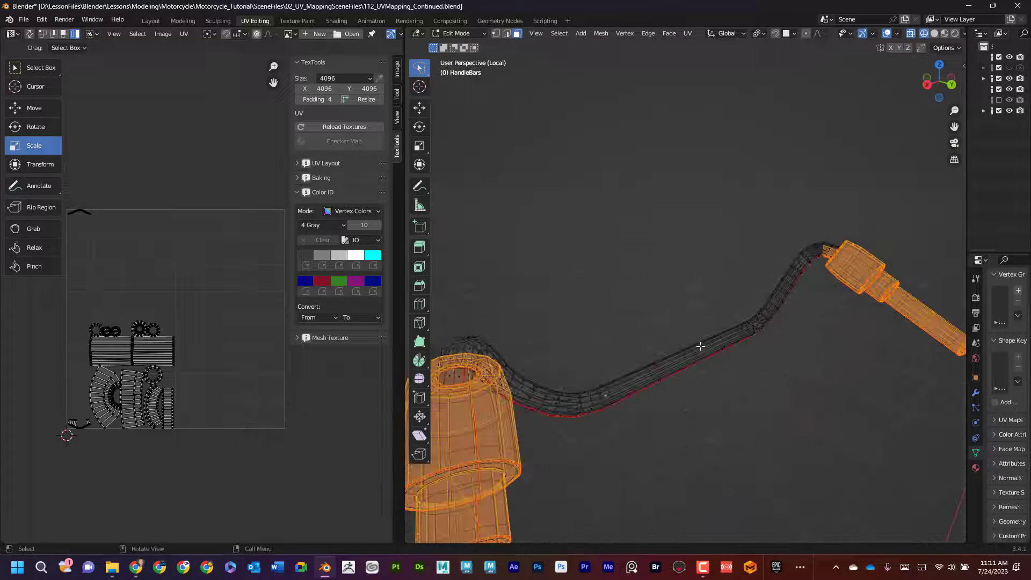
# Step: Deselect the remaining curved bar faces beside the grips from the left side, keeping only both grips selected
pyautogui.press('ctrl+KP_3')
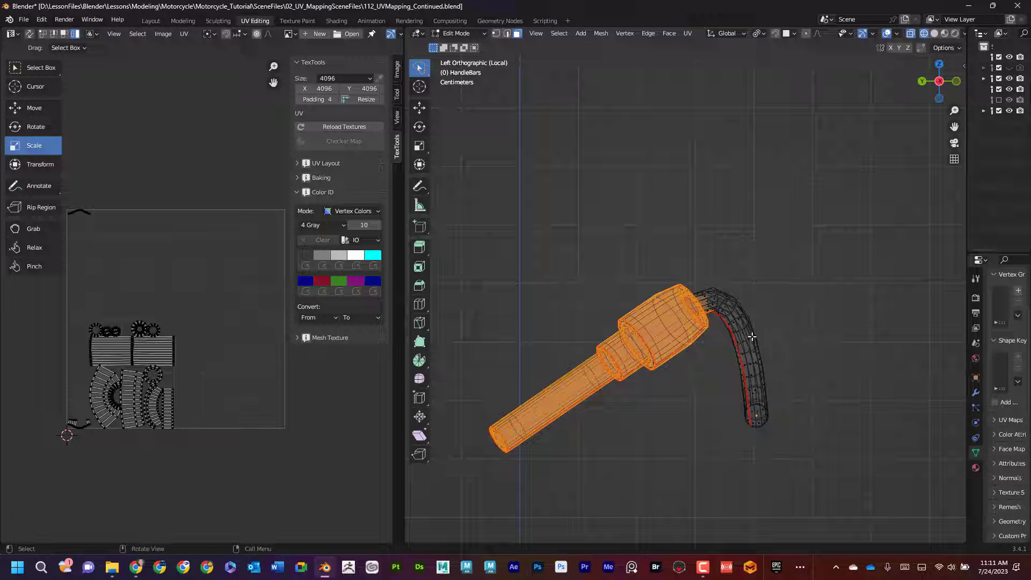
pyautogui.moveTo(738, 323)
pyautogui.mouseDown(button='middle')
pyautogui.moveTo(702, 349)
pyautogui.moveTo(642, 359)
pyautogui.moveTo(736, 295)
pyautogui.mouseUp(button='middle')
pyautogui.scroll(4, 728, 309)
pyautogui.moveTo(732, 311)
pyautogui.keyDown('ctrl'); pyautogui.mouseDown(button='right')
pyautogui.moveTo(736, 291)
pyautogui.moveTo(736, 328)
pyautogui.moveTo(755, 359)
pyautogui.moveTo(776, 295)
pyautogui.mouseUp(button='right'); pyautogui.keyUp('ctrl')
pyautogui.scroll(-4, 639, 308)
pyautogui.moveTo(639, 308); pyautogui.dragTo(810, 298, button='middle')
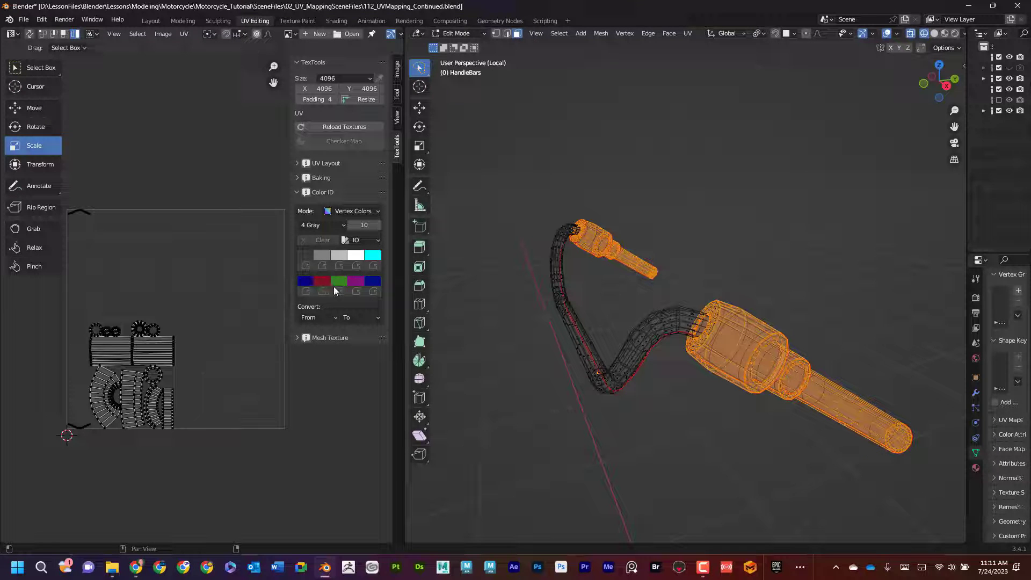
# Step: Set the tenth Color ID swatch to teal and switch the viewport back to solid shading
pyautogui.click(376, 285)
pyautogui.moveTo(408, 185); pyautogui.dragTo(390, 170)
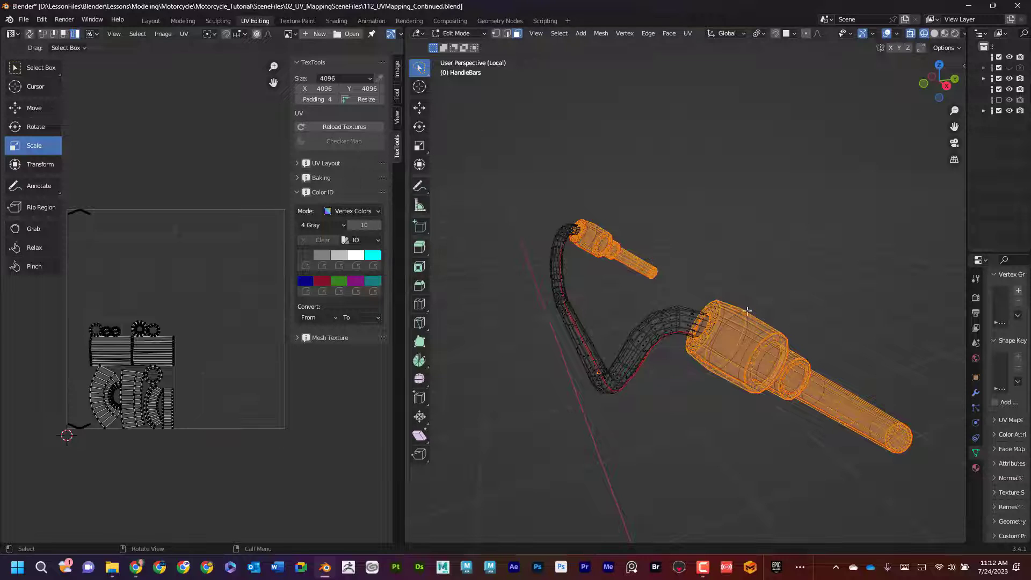
pyautogui.moveTo(778, 365); pyautogui.dragTo(724, 320, button='middle')
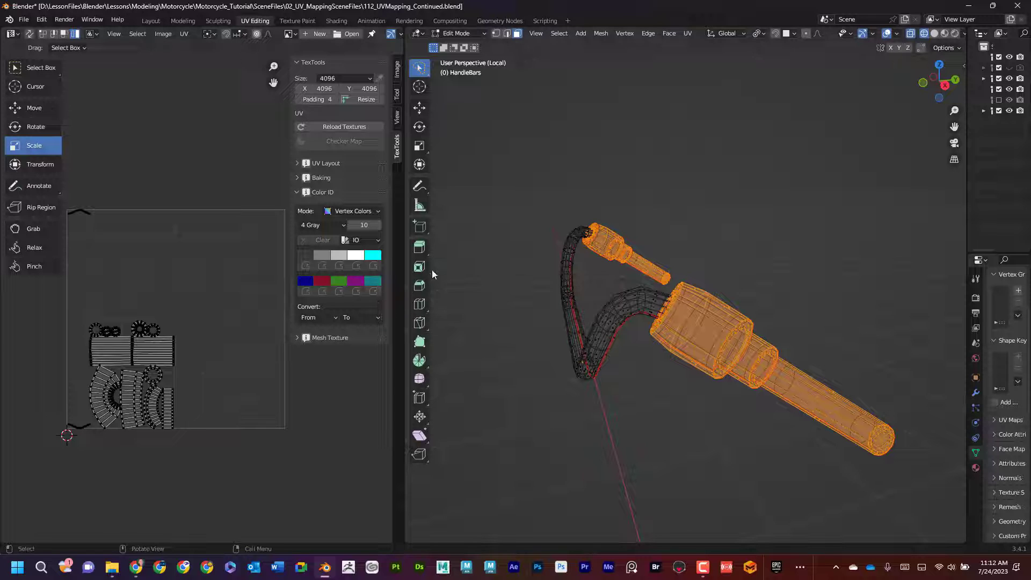
pyautogui.click(936, 33)
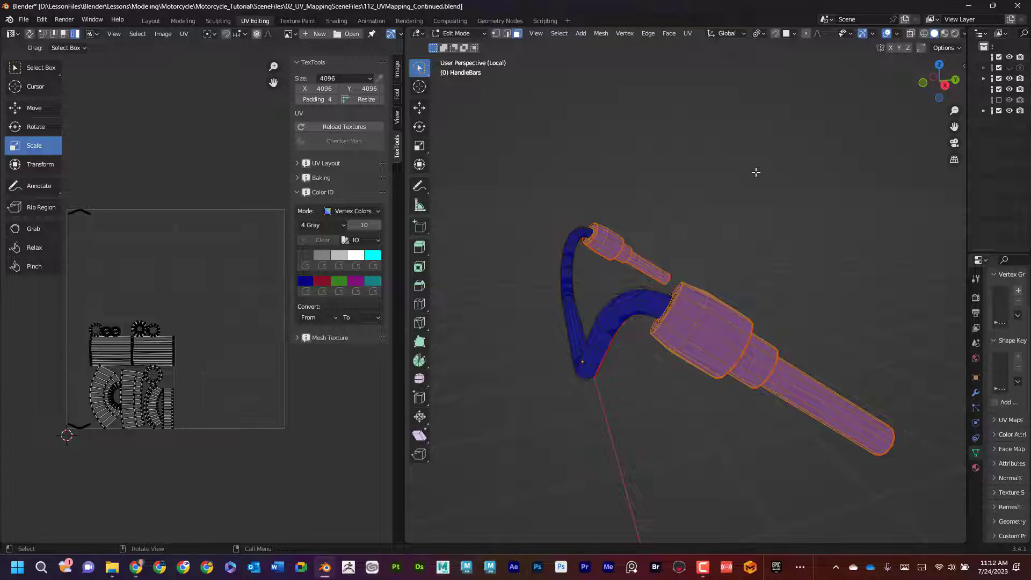
pyautogui.hotkey('alt', 'a')
pyautogui.hotkey('ctrl', 'z')
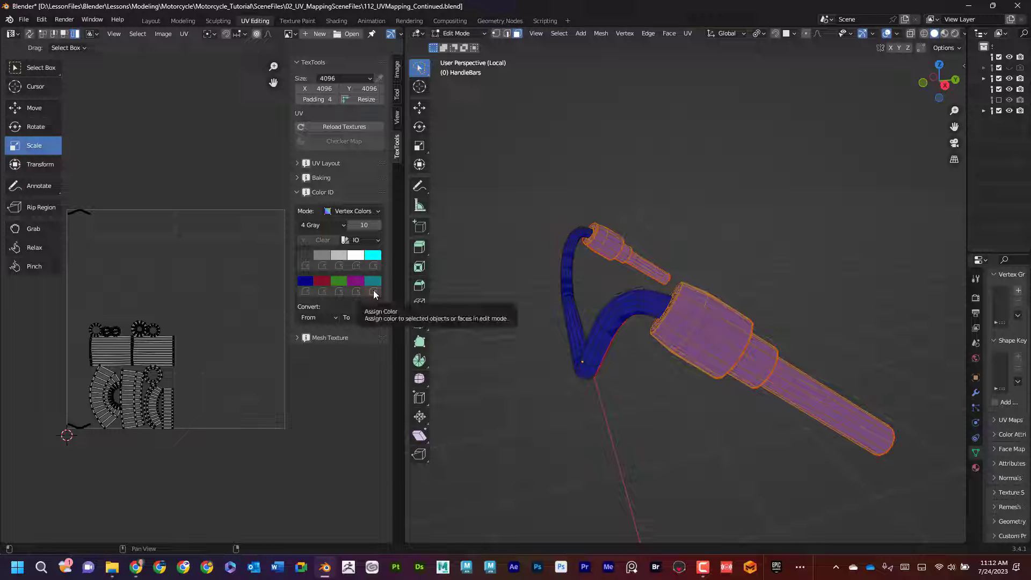
pyautogui.moveTo(767, 289); pyautogui.dragTo(776, 291, button='middle')
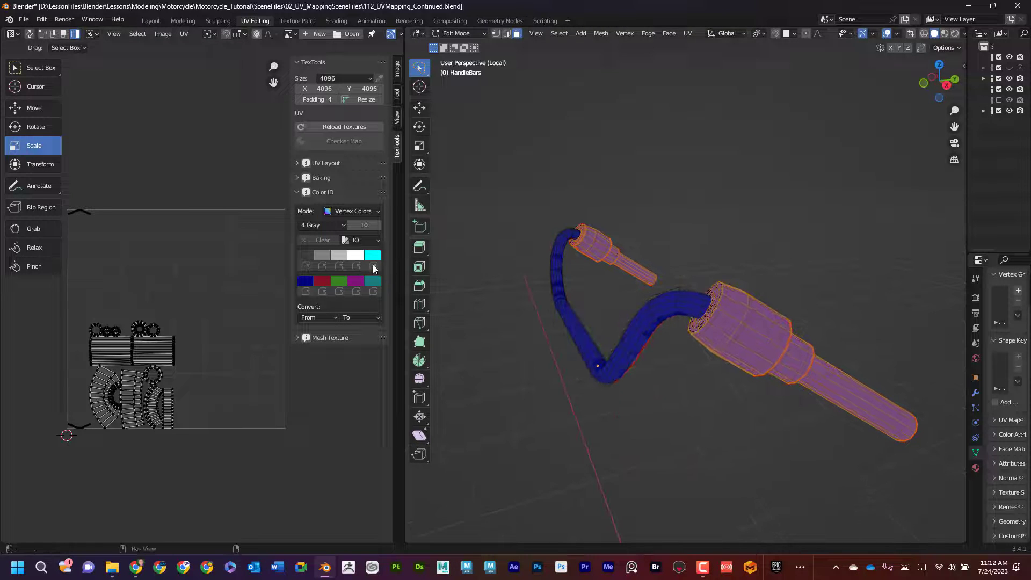
pyautogui.moveTo(743, 233); pyautogui.dragTo(729, 218, button='middle')
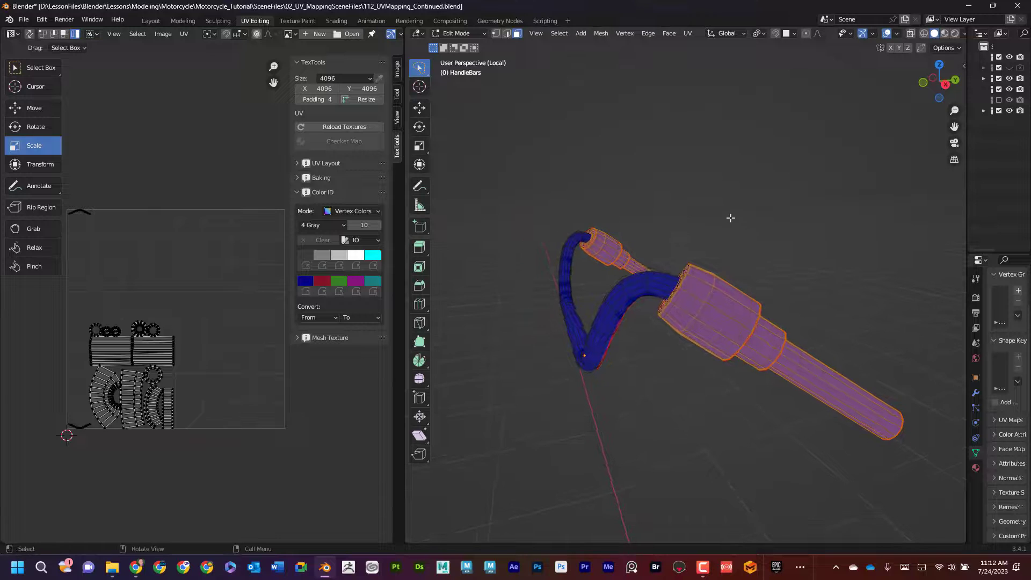
pyautogui.click(730, 225)
pyautogui.press('l')
pyautogui.moveTo(720, 256); pyautogui.dragTo(577, 145, button='middle')
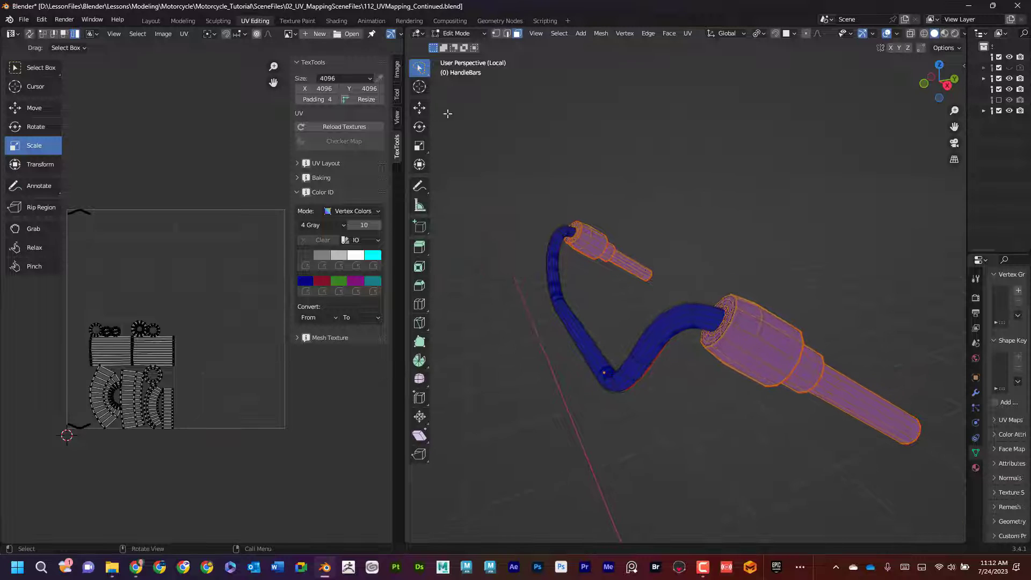
pyautogui.click(923, 35)
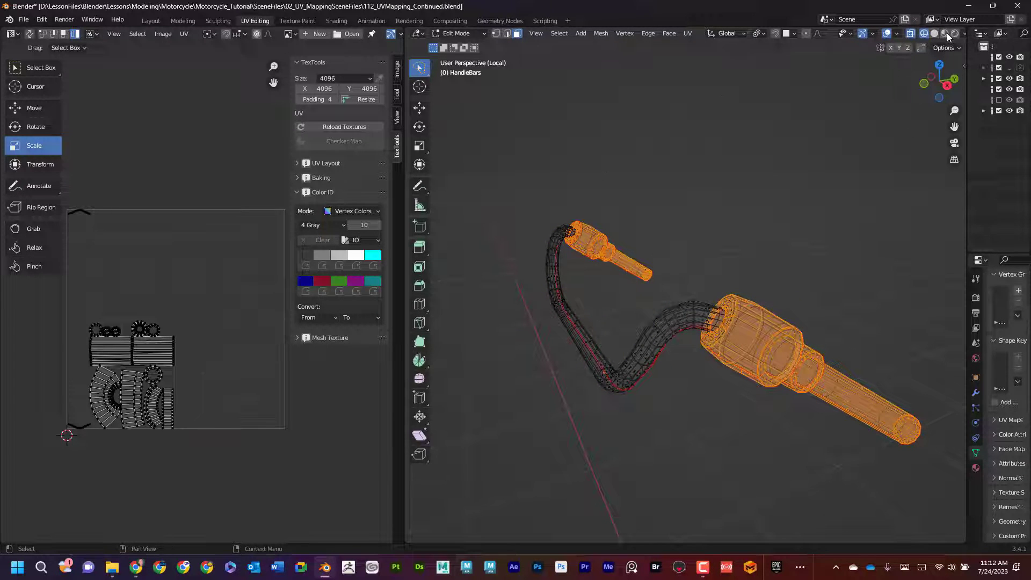
pyautogui.click(923, 35)
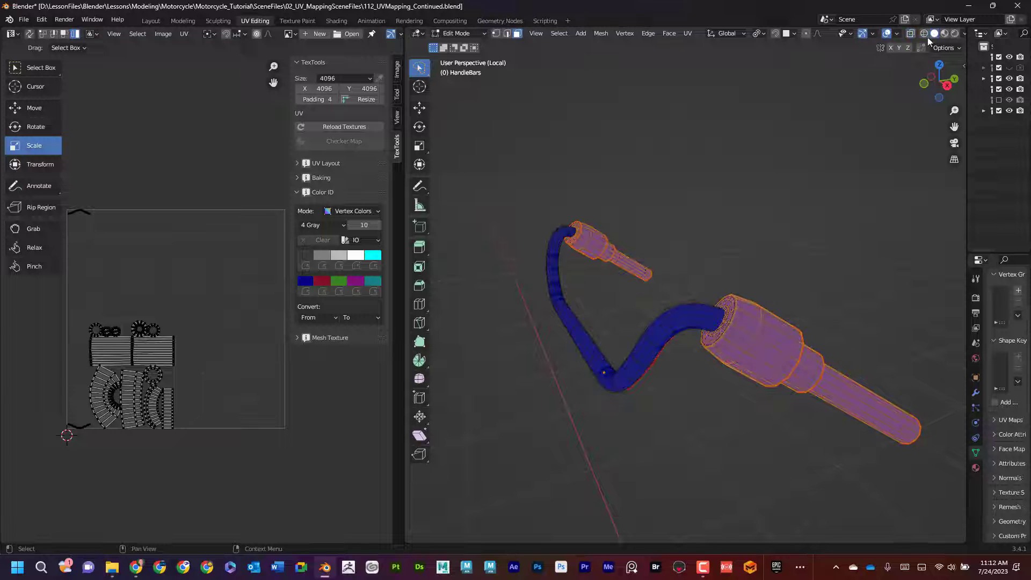
# Step: Clear the face selection, return to Object Mode, and exit local view to show the whole motorcycle
pyautogui.click(373, 256)
pyautogui.click(660, 191)
pyautogui.scroll(-3, 667, 191)
pyautogui.press('Tab')
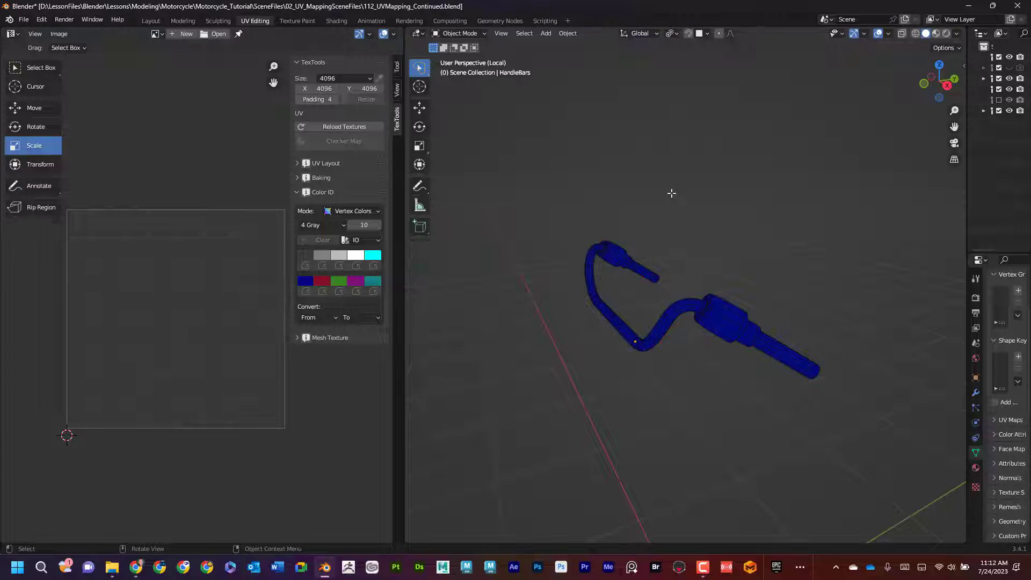
pyautogui.press('KP_Divide')
pyautogui.scroll(-4, 719, 185)
pyautogui.click(957, 33)
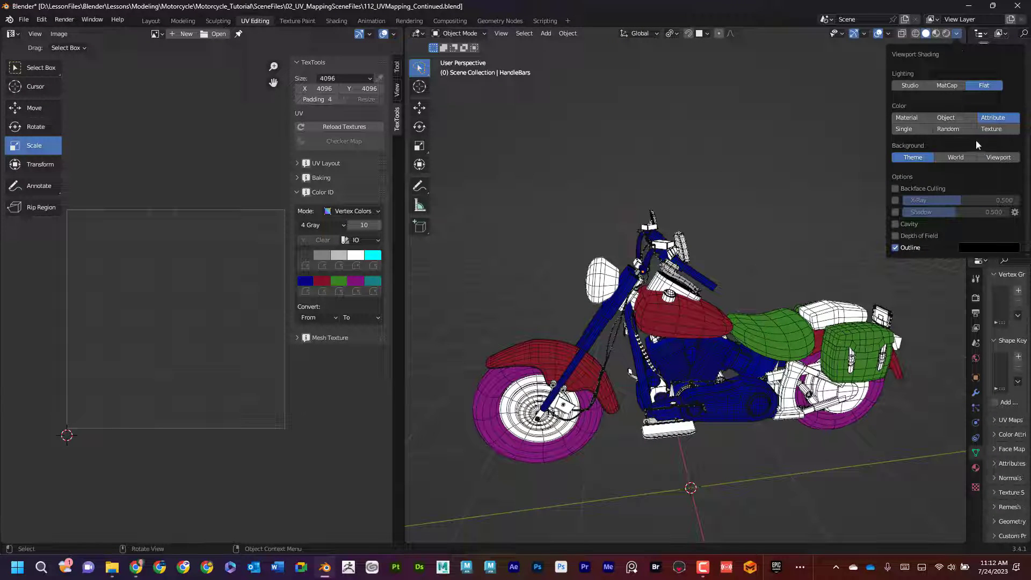
# Step: Select the handlebars again, isolate them in local view, and enter Edit Mode
pyautogui.click(706, 277)
pyautogui.moveTo(710, 281); pyautogui.dragTo(768, 269, button='middle')
pyautogui.press('KP_Divide')
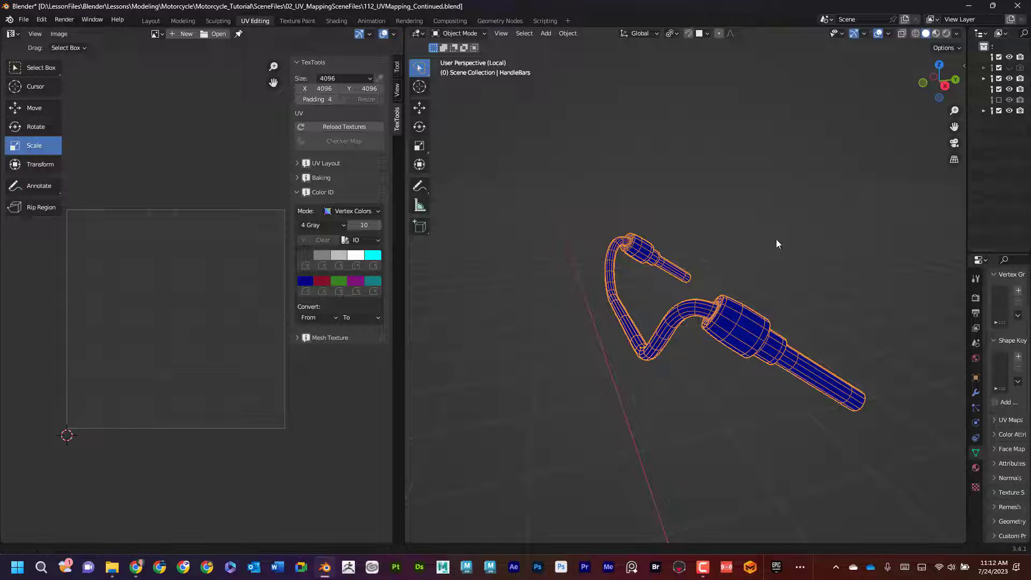
pyautogui.scroll(5, 775, 242)
pyautogui.moveTo(814, 313); pyautogui.dragTo(827, 298, button='middle')
pyautogui.click(477, 34)
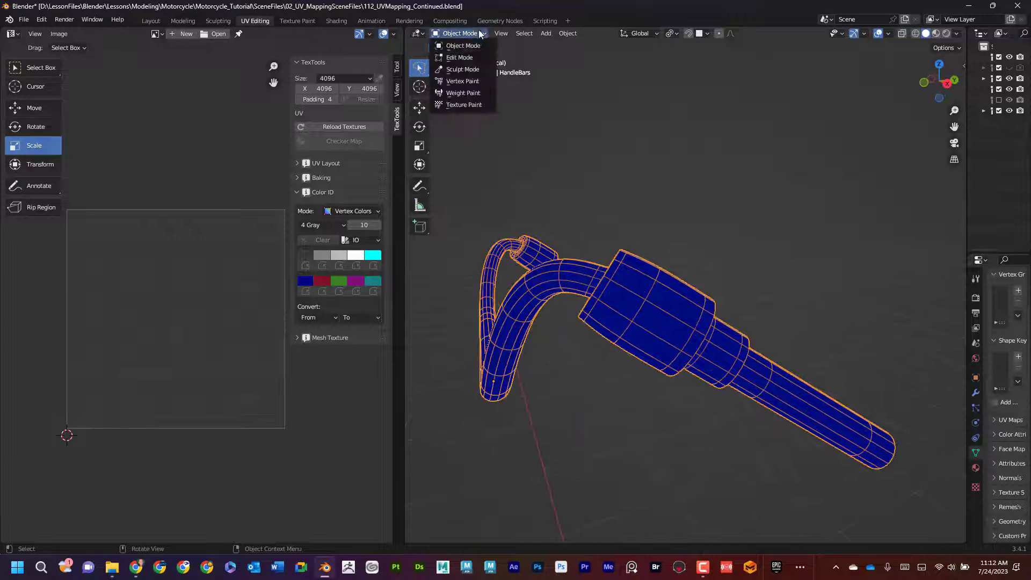
pyautogui.click(462, 57)
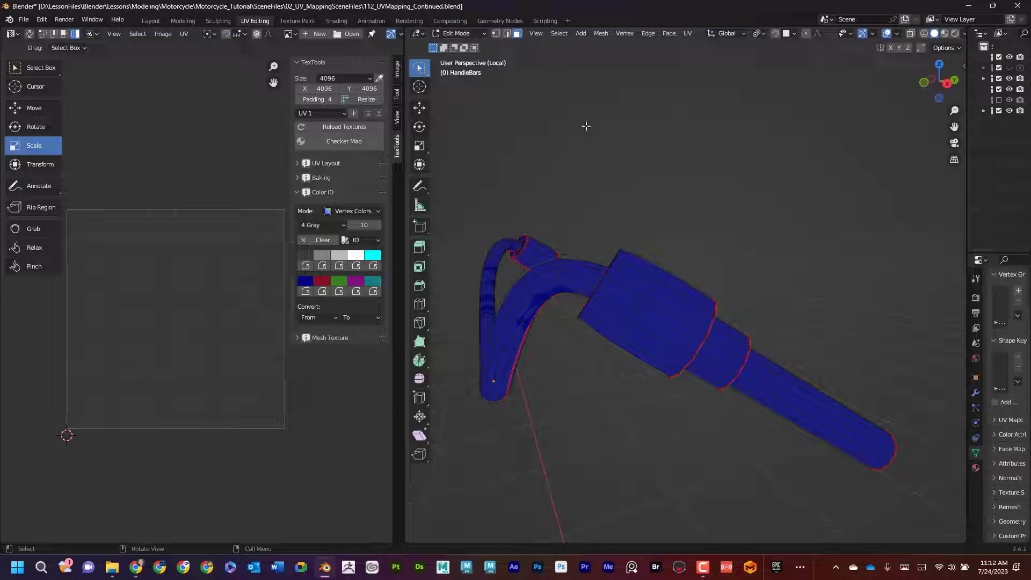
# Step: Select the near grip's visible faces without the curved bar and assign them the cyan Color ID
pyautogui.moveTo(895, 493); pyautogui.dragTo(621, 264)
pyautogui.moveTo(785, 230)
pyautogui.keyDown('ctrl'); pyautogui.keyDown('shift'); pyautogui.mouseDown(button='right')
pyautogui.moveTo(542, 298)
pyautogui.moveTo(913, 352)
pyautogui.moveTo(779, 473)
pyautogui.mouseUp(button='right'); pyautogui.keyUp('shift'); pyautogui.keyUp('ctrl')
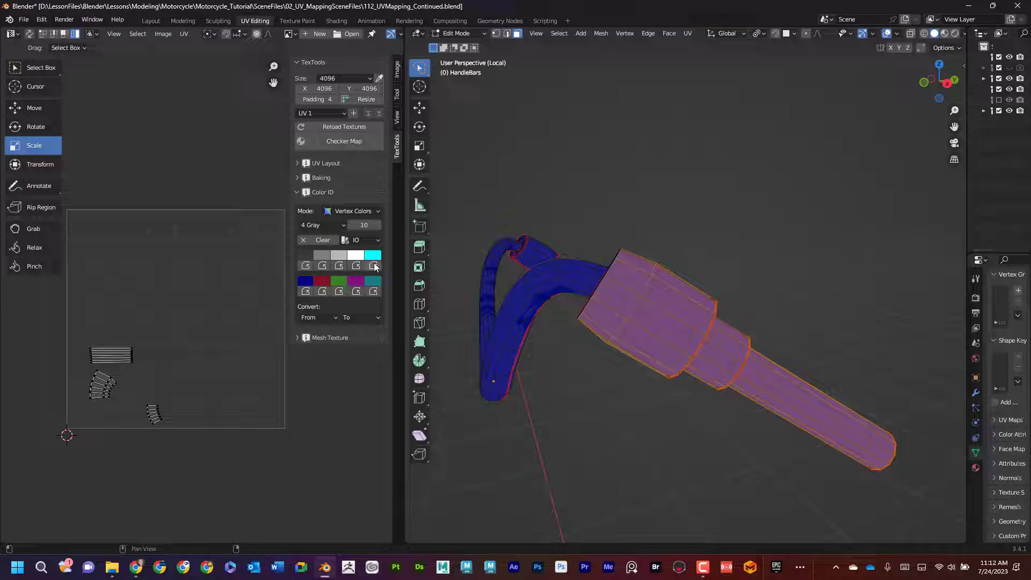
pyautogui.click(373, 265)
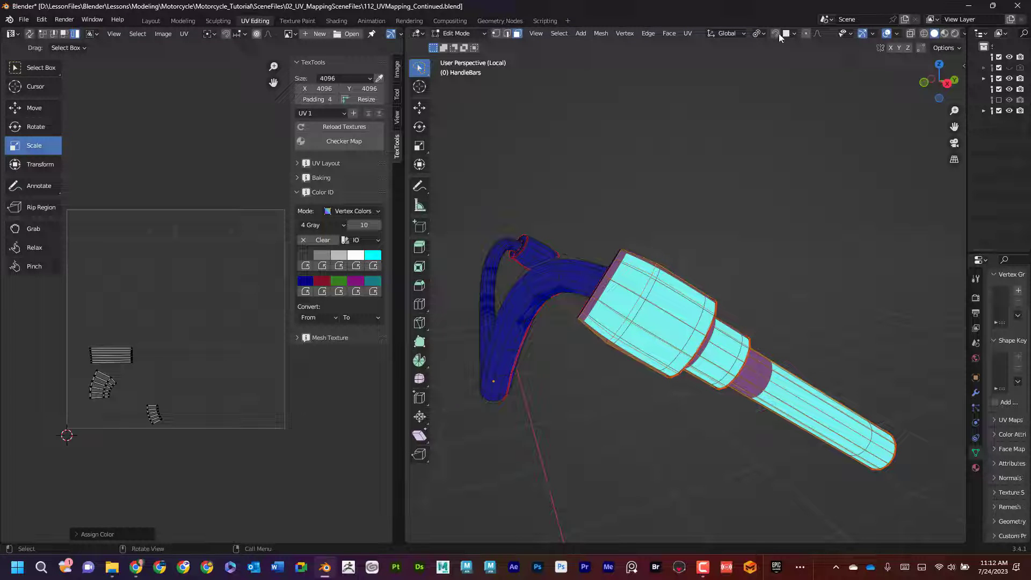
# Step: With X-ray on, complete the near grip's face selection through the mesh, exclude the bar, and assign it the cyan Color ID
pyautogui.click(910, 33)
pyautogui.moveTo(802, 213); pyautogui.dragTo(768, 213, button='middle')
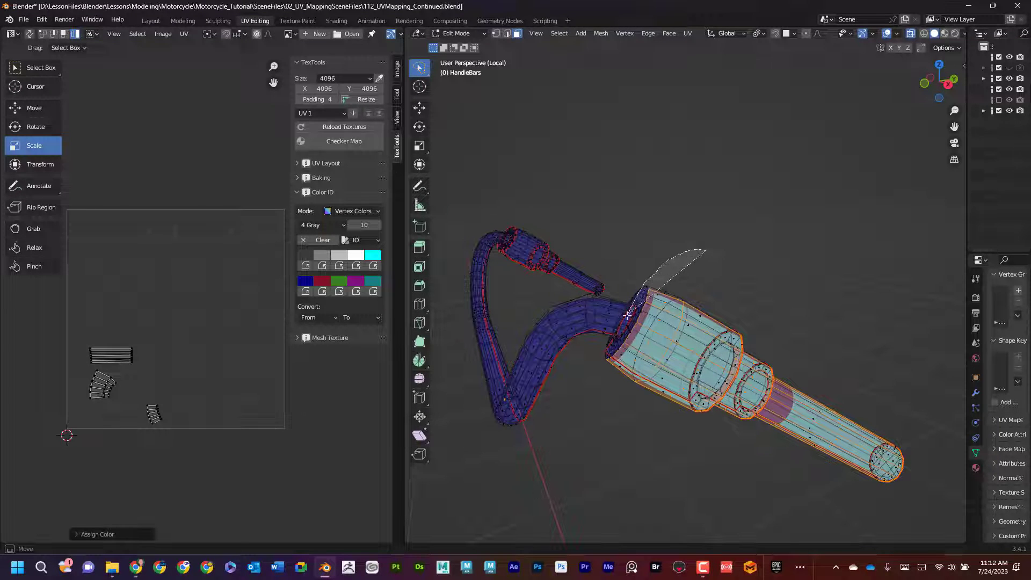
pyautogui.keyDown('alt'); pyautogui.click(618, 329); pyautogui.keyUp('alt')
pyautogui.moveTo(665, 260)
pyautogui.keyDown('ctrl'); pyautogui.mouseDown(button='right')
pyautogui.moveTo(623, 301)
pyautogui.moveTo(603, 392)
pyautogui.moveTo(886, 509)
pyautogui.moveTo(768, 237)
pyautogui.mouseUp(button='right'); pyautogui.keyUp('ctrl')
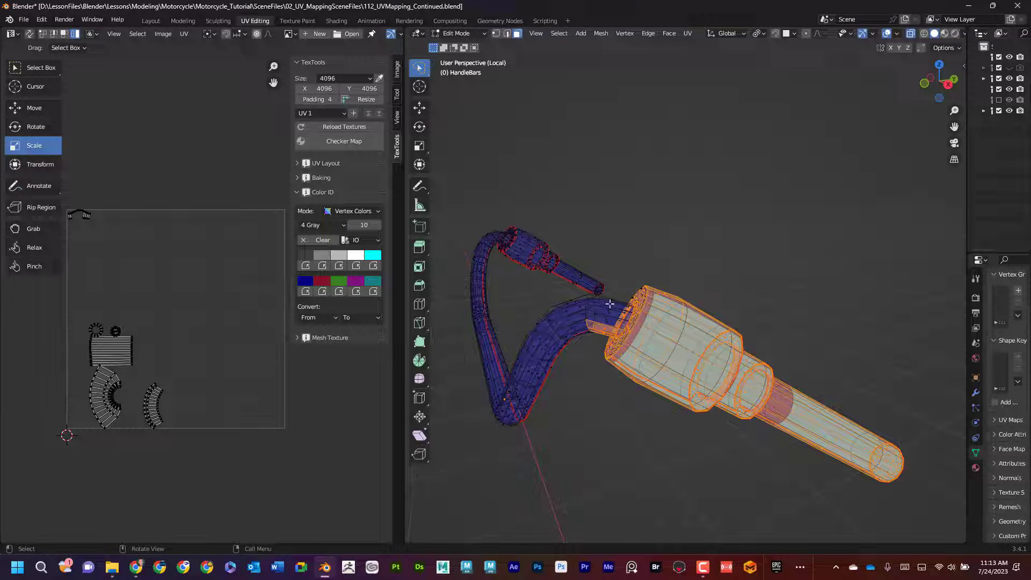
pyautogui.moveTo(605, 303)
pyautogui.keyDown('ctrl'); pyautogui.mouseDown(button='right')
pyautogui.moveTo(590, 339)
pyautogui.moveTo(602, 338)
pyautogui.moveTo(606, 304)
pyautogui.mouseUp(button='right'); pyautogui.keyUp('ctrl')
pyautogui.click(373, 266)
# Step: Select all faces of the opposite grip without the curved bar and assign them the cyan Color ID
pyautogui.moveTo(618, 226)
pyautogui.mouseDown(button='middle')
pyautogui.moveTo(645, 226)
pyautogui.moveTo(623, 235)
pyautogui.moveTo(651, 207)
pyautogui.moveTo(649, 218)
pyautogui.mouseUp(button='middle')
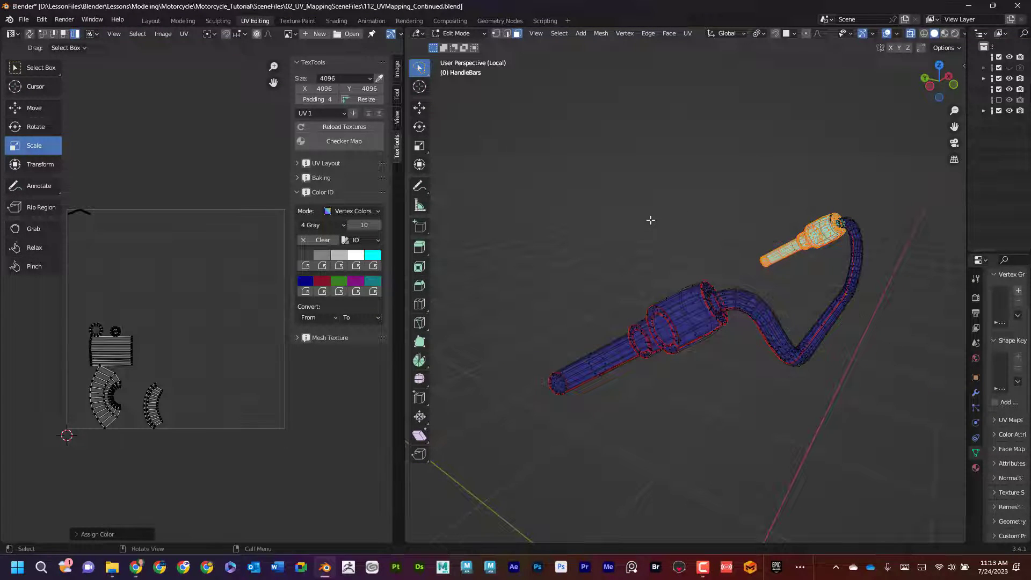
pyautogui.moveTo(598, 271)
pyautogui.keyDown('ctrl'); pyautogui.mouseDown(button='right')
pyautogui.moveTo(585, 470)
pyautogui.moveTo(686, 428)
pyautogui.moveTo(734, 329)
pyautogui.moveTo(701, 263)
pyautogui.moveTo(770, 287)
pyautogui.moveTo(787, 344)
pyautogui.moveTo(776, 272)
pyautogui.mouseUp(button='right'); pyautogui.keyUp('ctrl')
pyautogui.scroll(4, 740, 289)
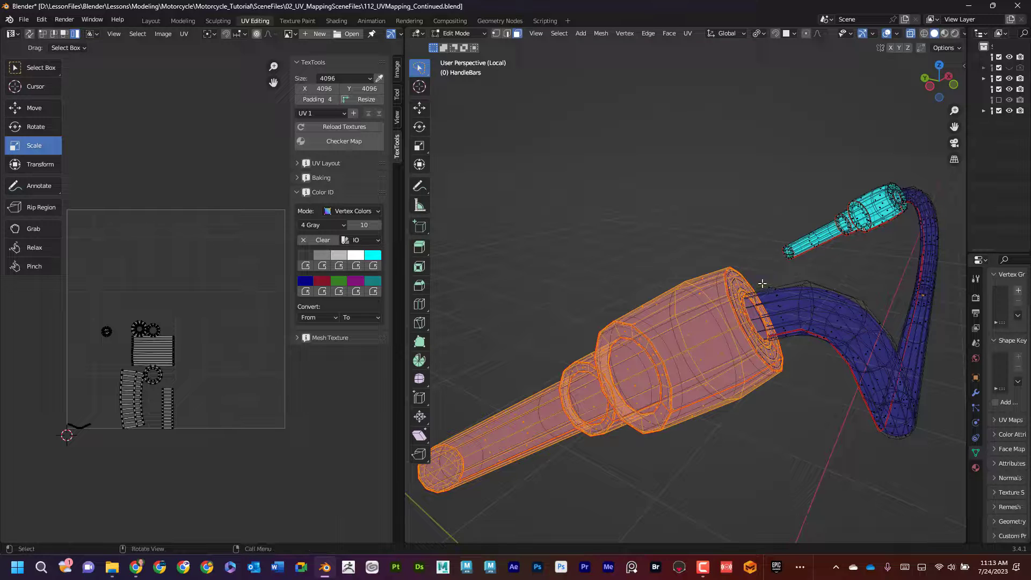
pyautogui.click(373, 266)
# Step: Return the handlebars to Object Mode and show the whole motorcycle outside local view with X-ray off
pyautogui.scroll(-4, 708, 175)
pyautogui.moveTo(707, 174); pyautogui.dragTo(537, 82, button='middle')
pyautogui.press('a')
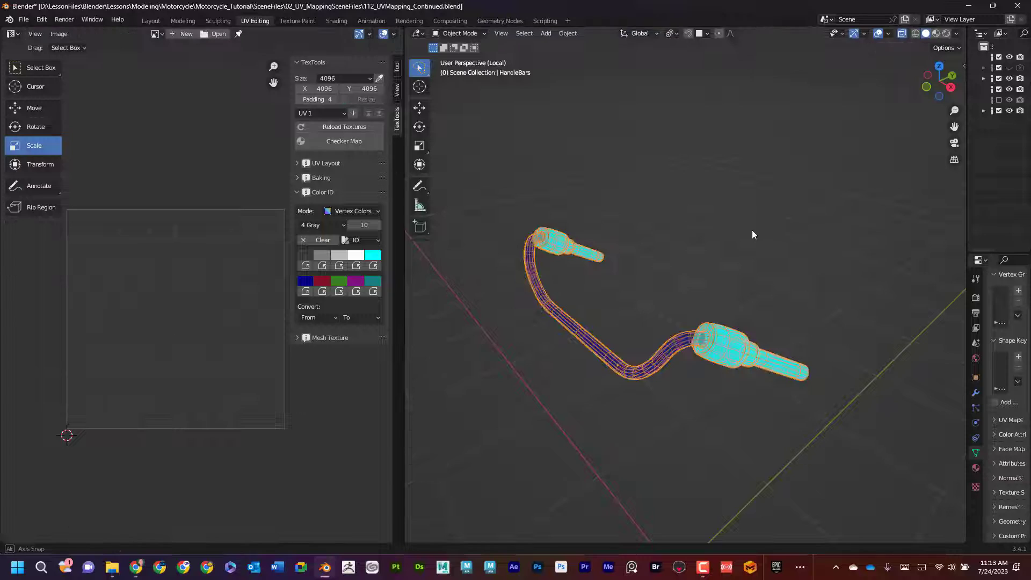
pyautogui.press('Tab')
pyautogui.press('KP_Divide')
pyautogui.moveTo(739, 270); pyautogui.dragTo(772, 269, button='middle')
pyautogui.scroll(2, 772, 270)
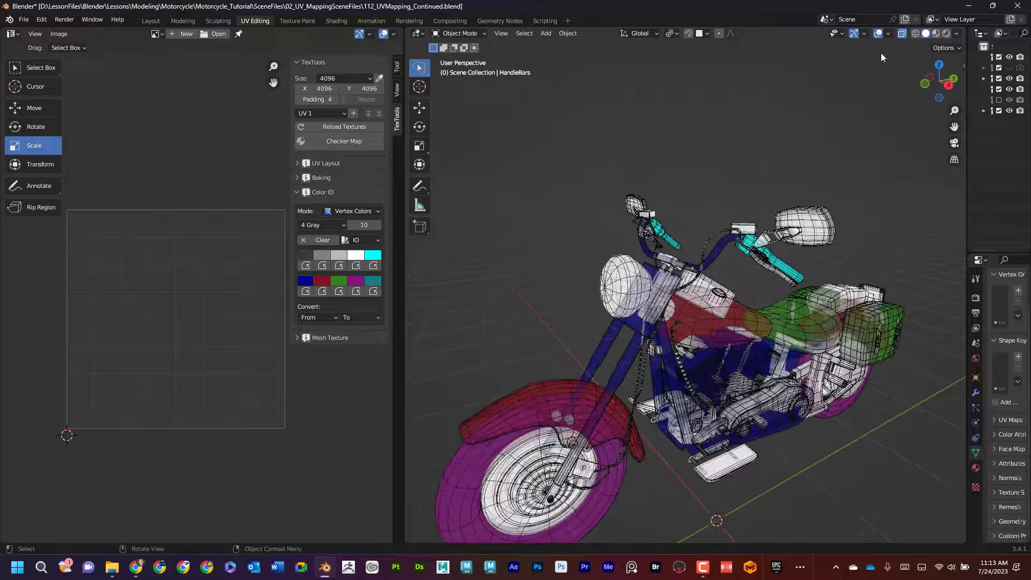
pyautogui.click(901, 33)
pyautogui.moveTo(816, 163); pyautogui.dragTo(805, 203, button='middle')
# Step: Select the round headlight at the front of the motorcycle
pyautogui.click(618, 209)
pyautogui.scroll(2, 618, 208)
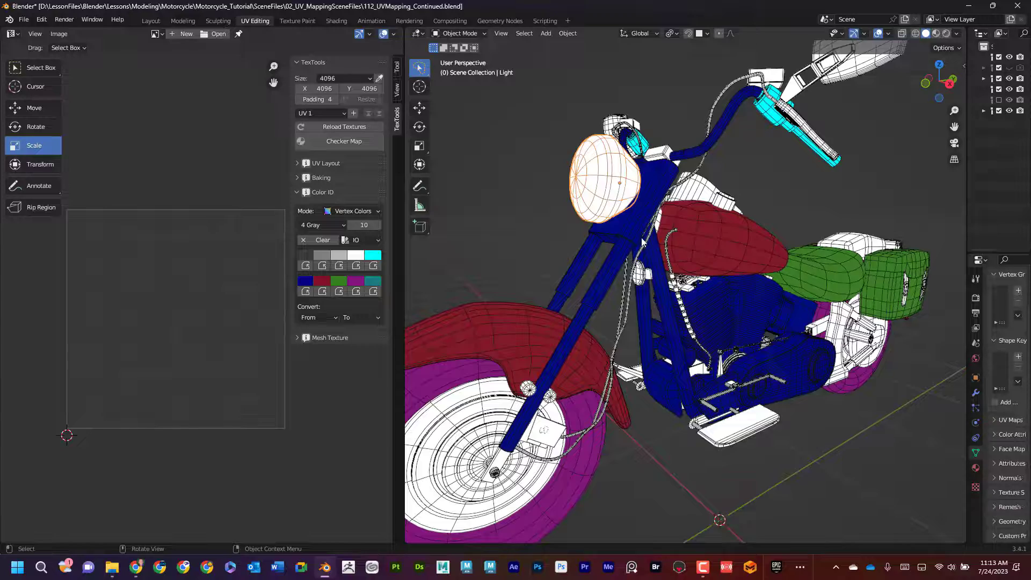
pyautogui.scroll(-3, 611, 199)
pyautogui.moveTo(611, 199); pyautogui.dragTo(342, 280, button='middle')
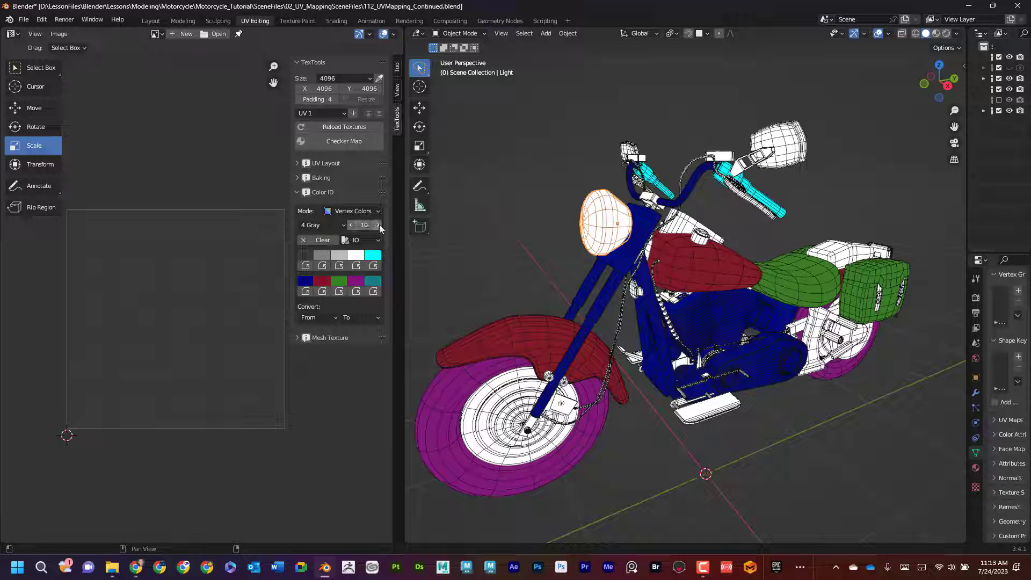
# Step: Try Color ID swatch counts of 15 and 5, and set the count back to 10
pyautogui.moveTo(378, 225); pyautogui.dragTo(389, 225)
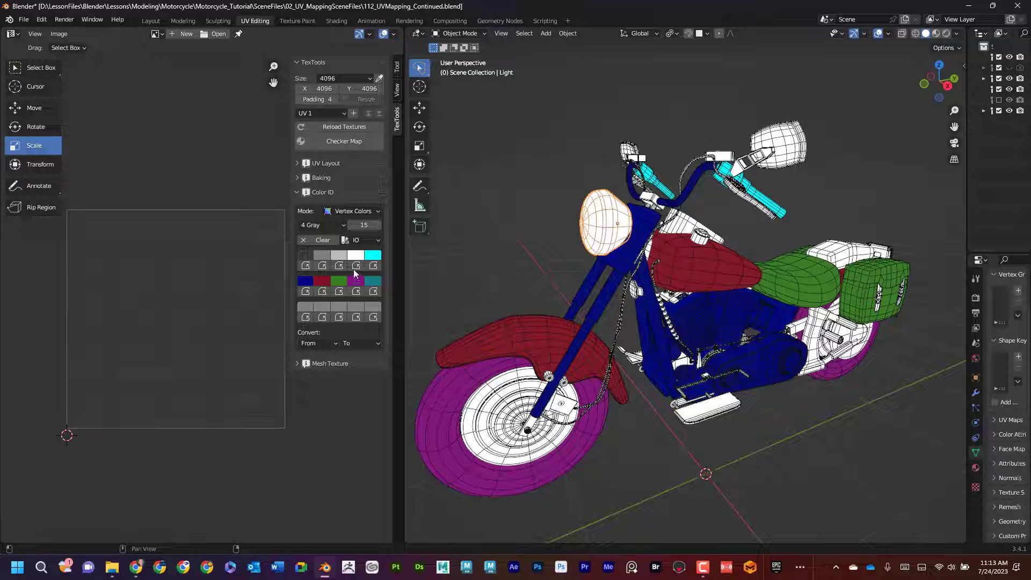
pyautogui.moveTo(353, 229); pyautogui.dragTo(308, 229)
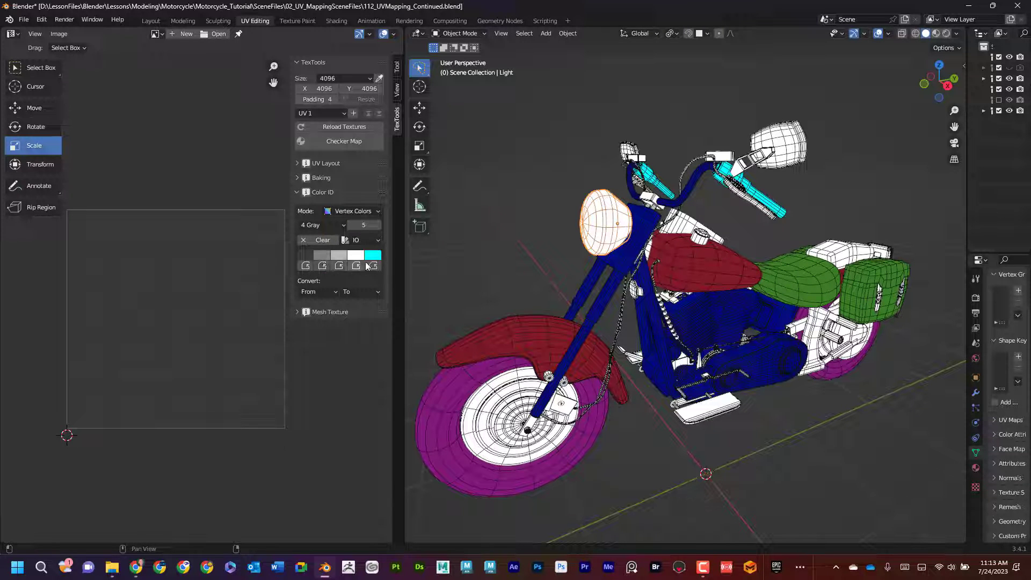
pyautogui.click(379, 226)
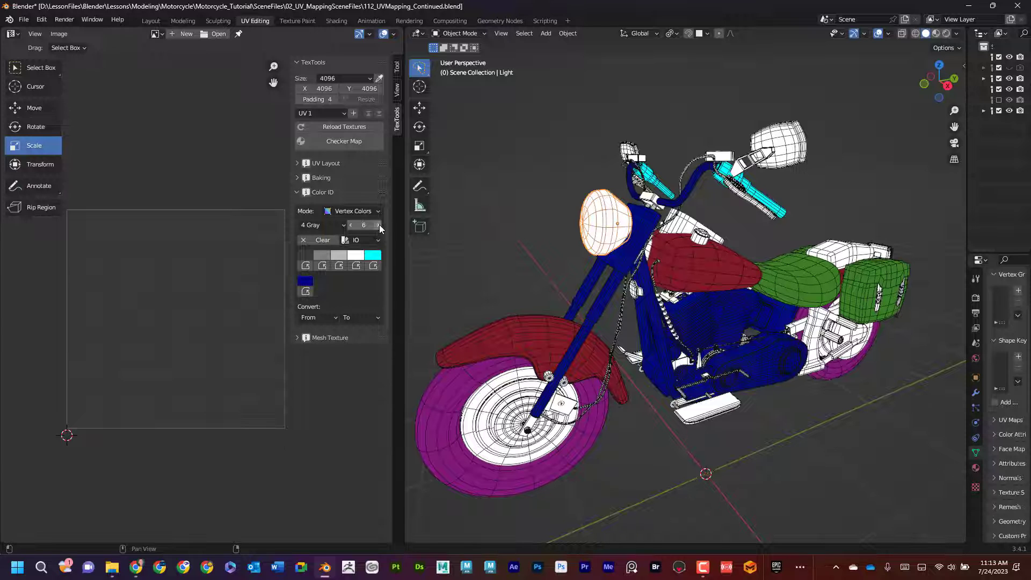
pyautogui.click(379, 225)
pyautogui.click(379, 226)
pyautogui.click(379, 225)
pyautogui.click(379, 225)
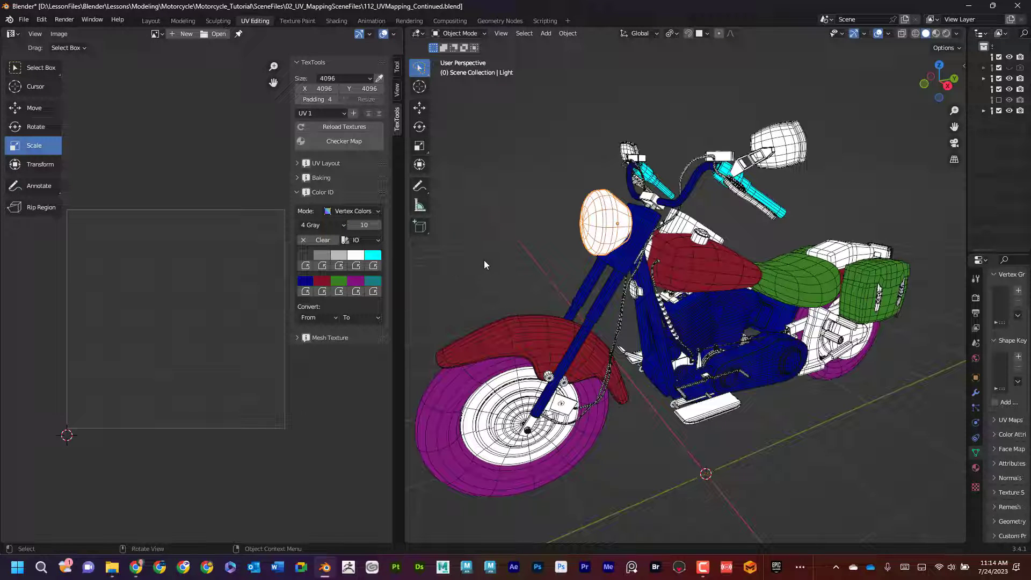
pyautogui.moveTo(484, 261); pyautogui.dragTo(453, 268, button='middle')
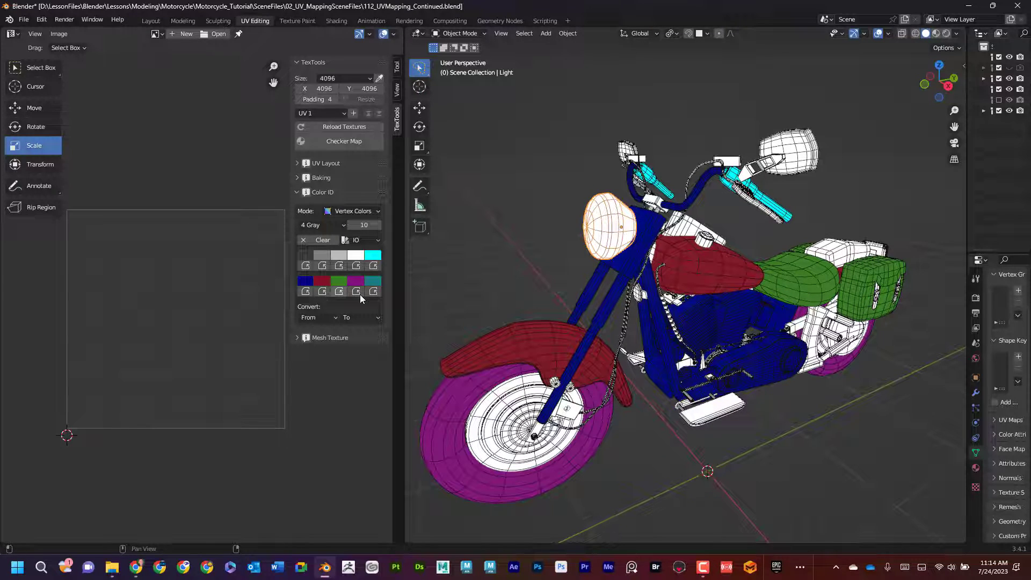
pyautogui.moveTo(427, 312); pyautogui.dragTo(501, 290, button='middle')
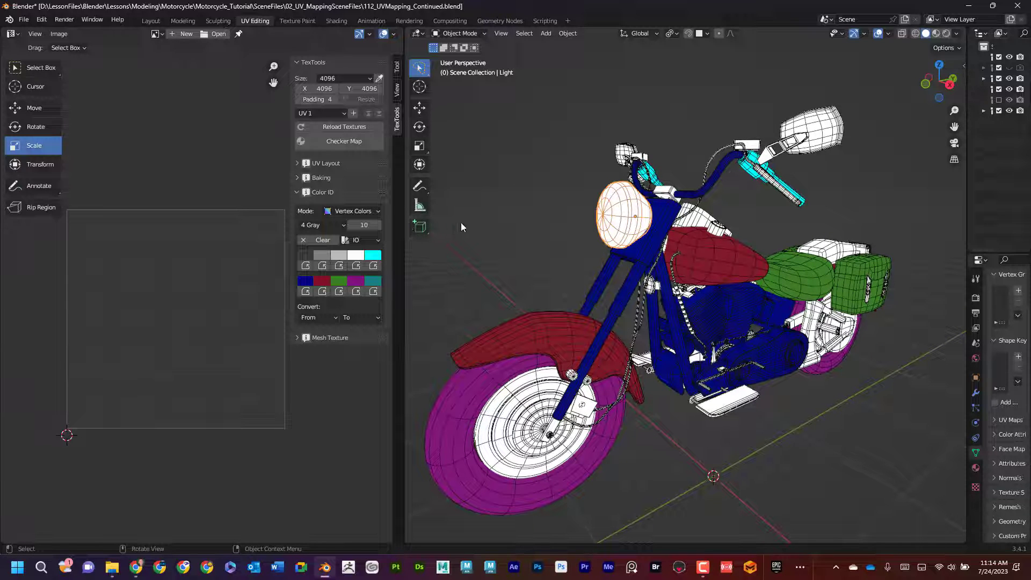